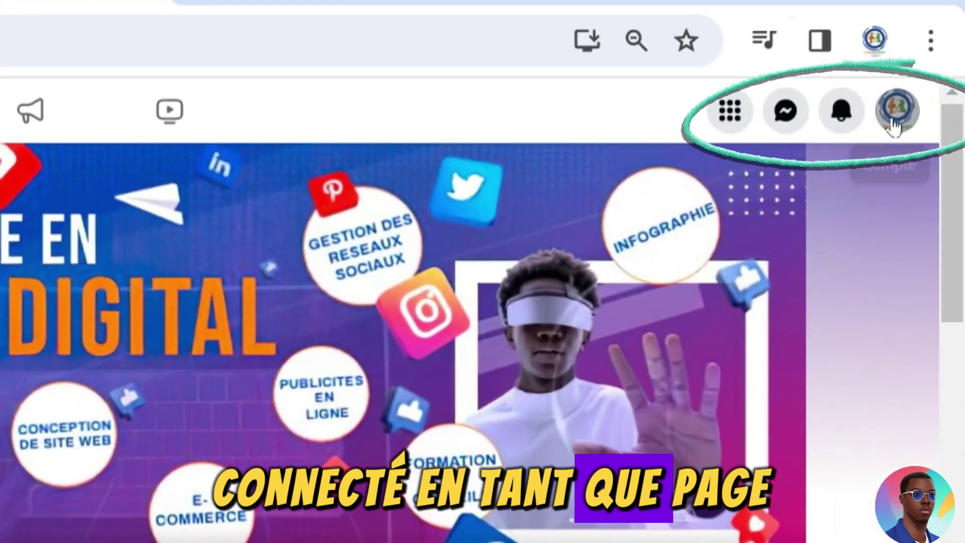
Check in the account menu that the Socivad Digital Page is the active profile and open its profile photo options
click(893, 126)
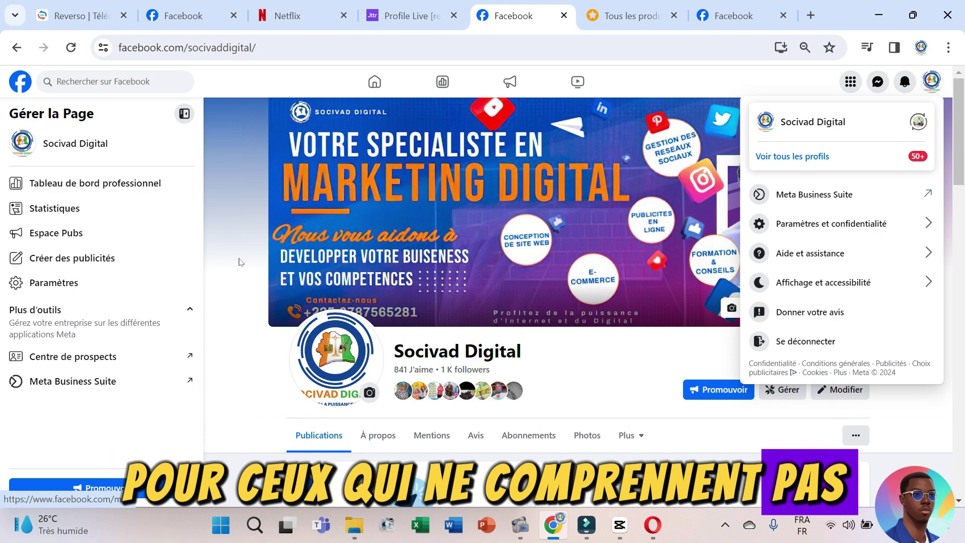
click(238, 261)
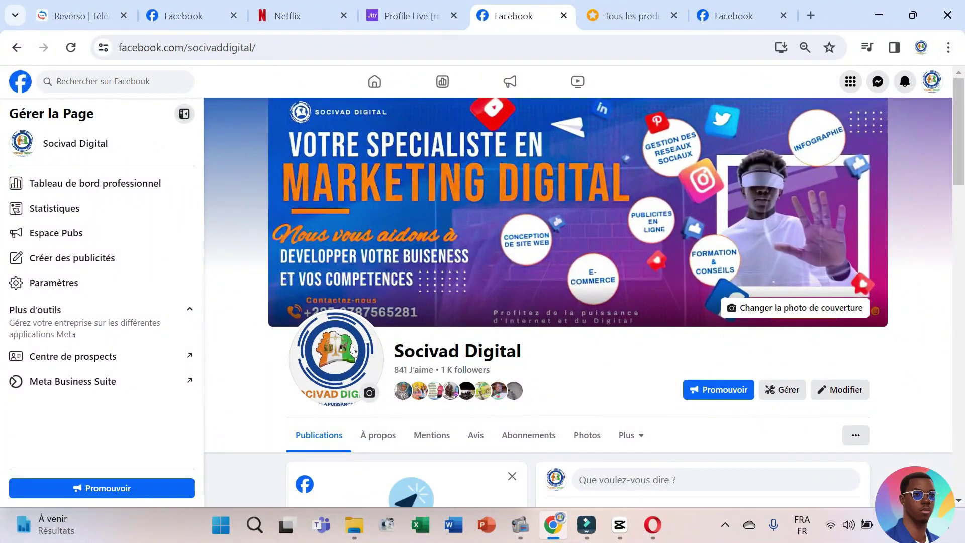
click(353, 350)
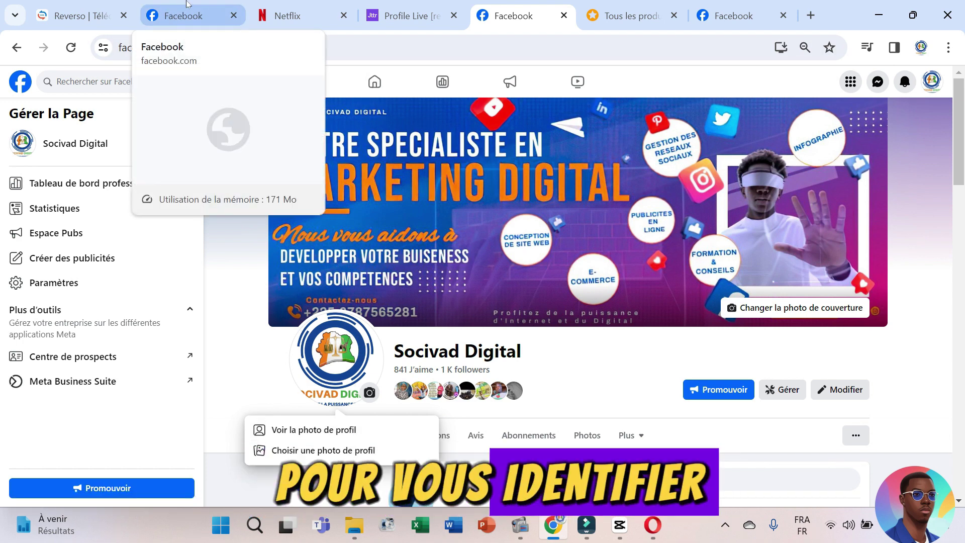
Browse the Facebook news feed and examine the logos that Life TV and other Pages use as profile pictures
click(186, 4)
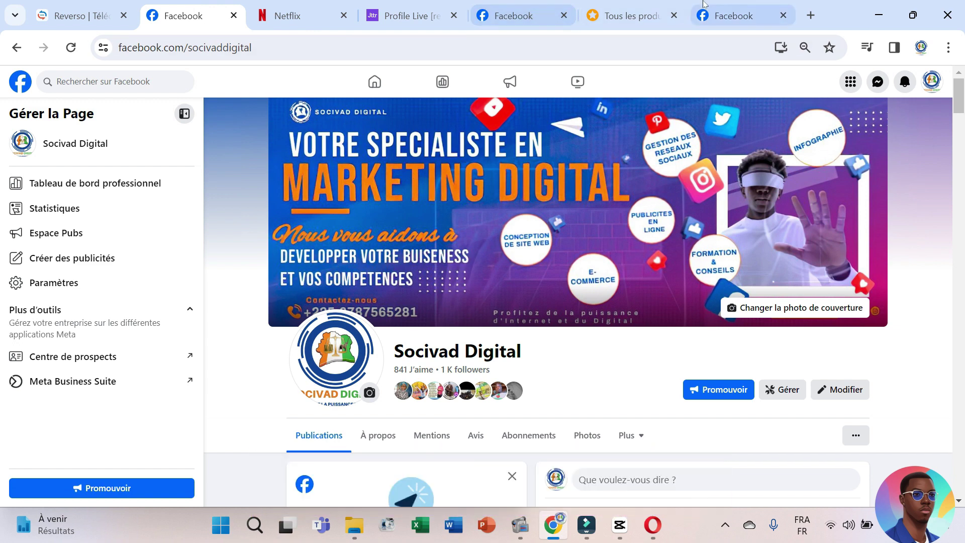
click(513, 16)
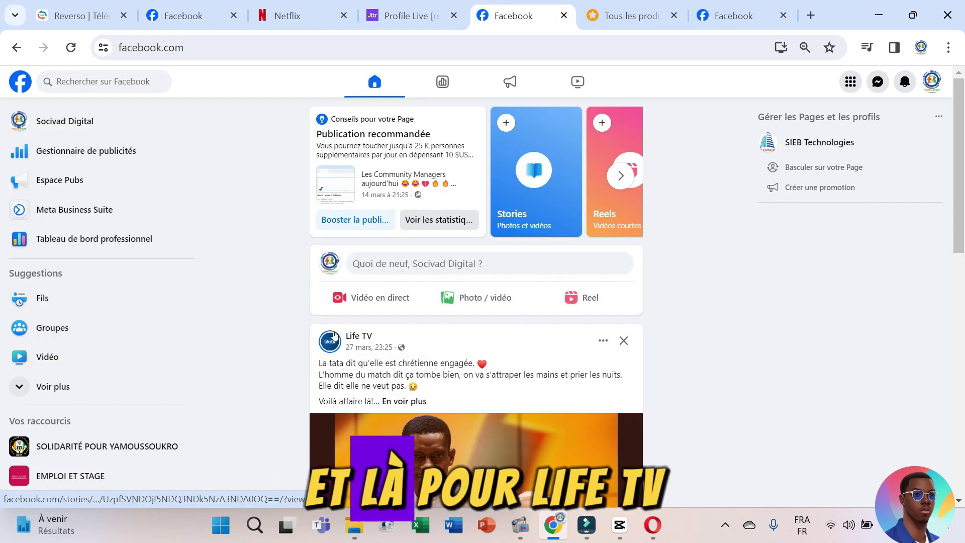
mouse_move(347, 344)
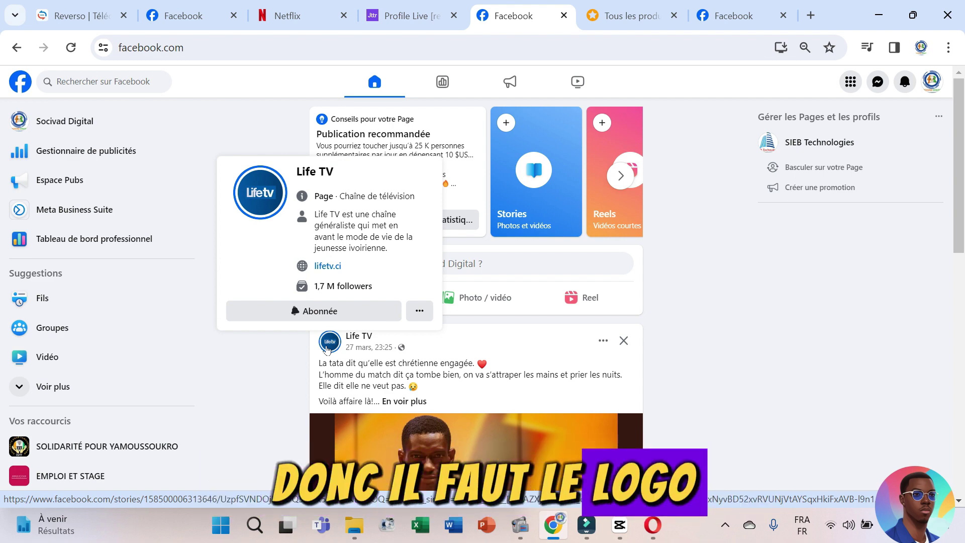
scroll(490, 351, down, 10)
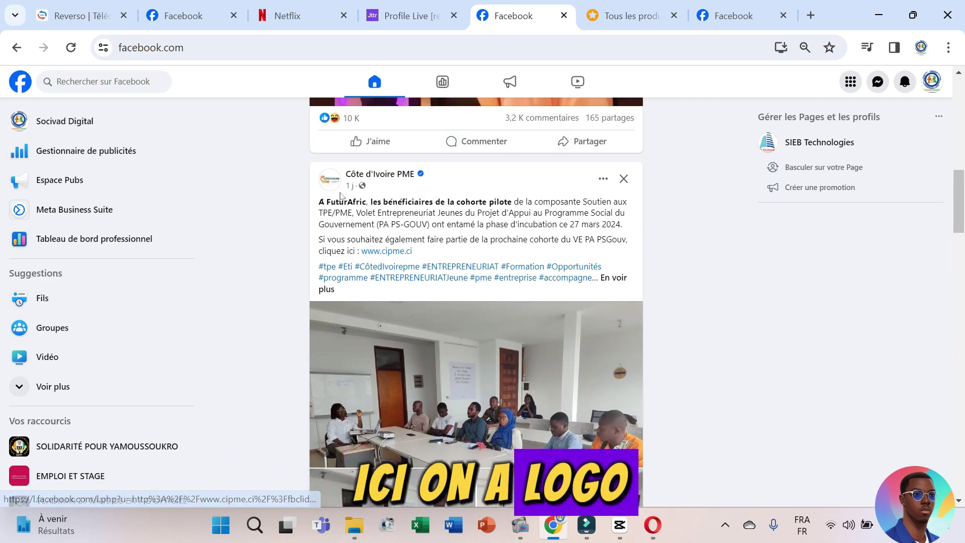
scroll(350, 221, down, 10)
scroll(386, 285, up, 5)
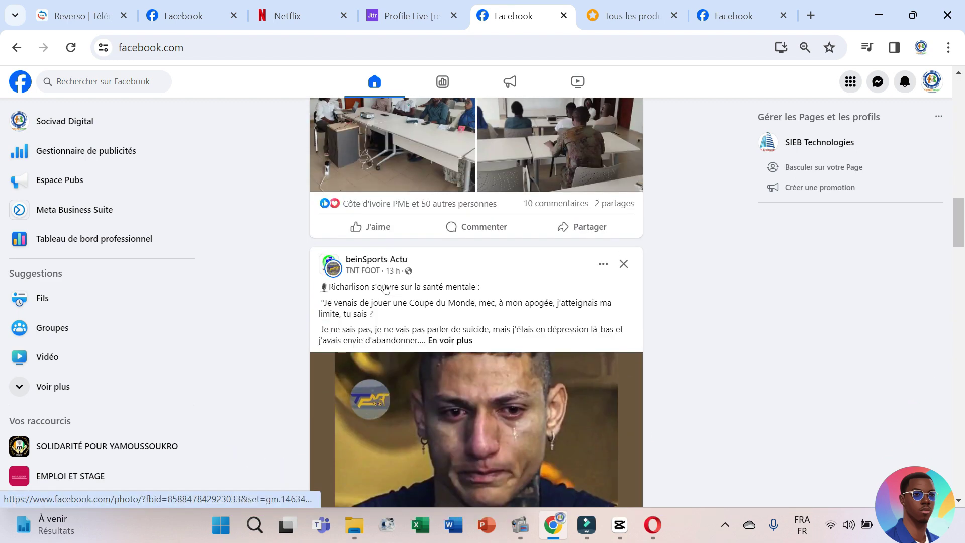
scroll(386, 284, down, 6)
scroll(385, 285, down, 6)
scroll(386, 284, up, 2)
scroll(386, 285, down, 10)
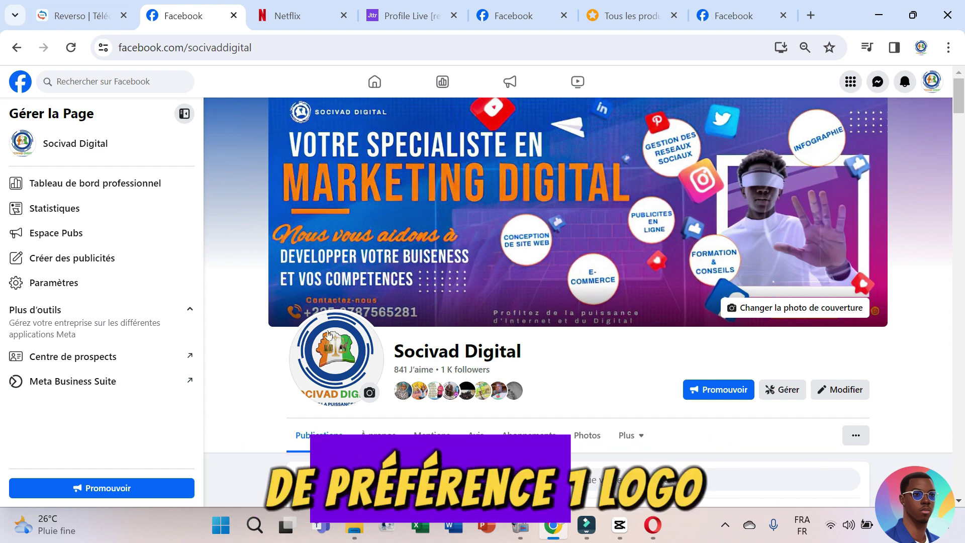
View the Socivad Digital profile photo, and compare the cover photo on the Page with its full-size version
click(329, 335)
click(22, 82)
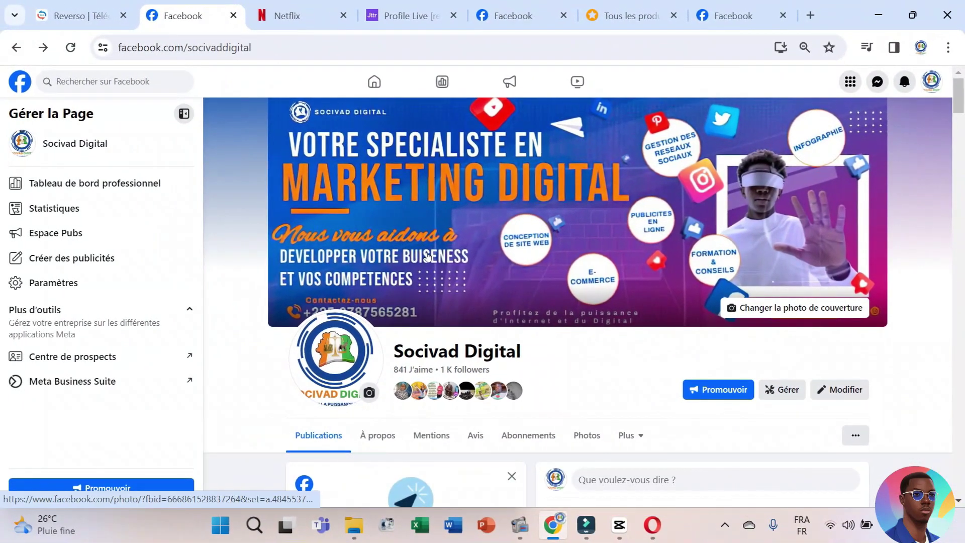
click(428, 256)
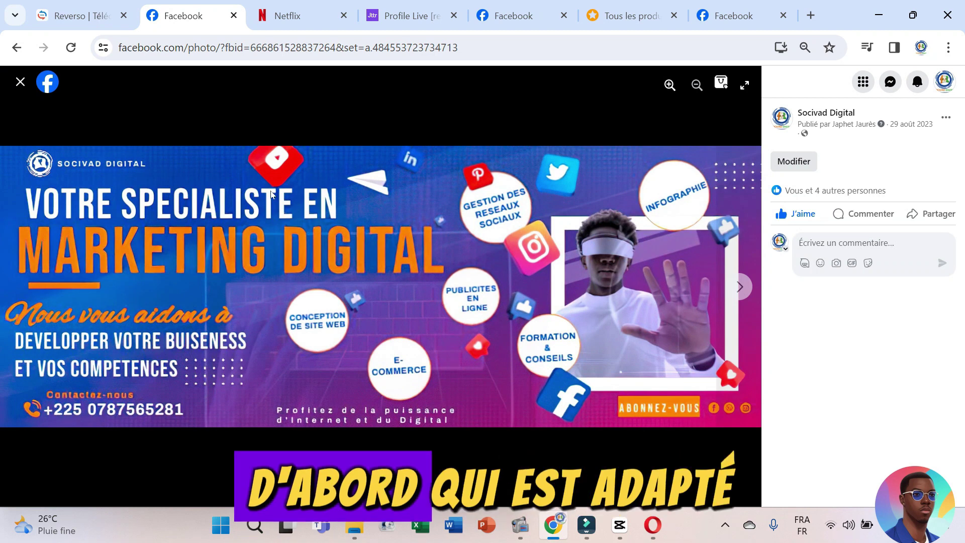
click(20, 83)
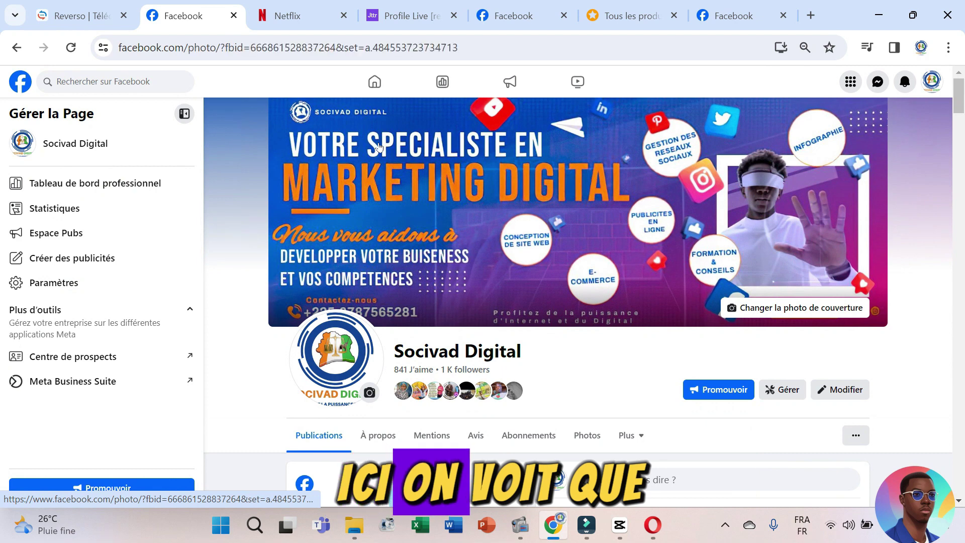
click(379, 146)
click(20, 83)
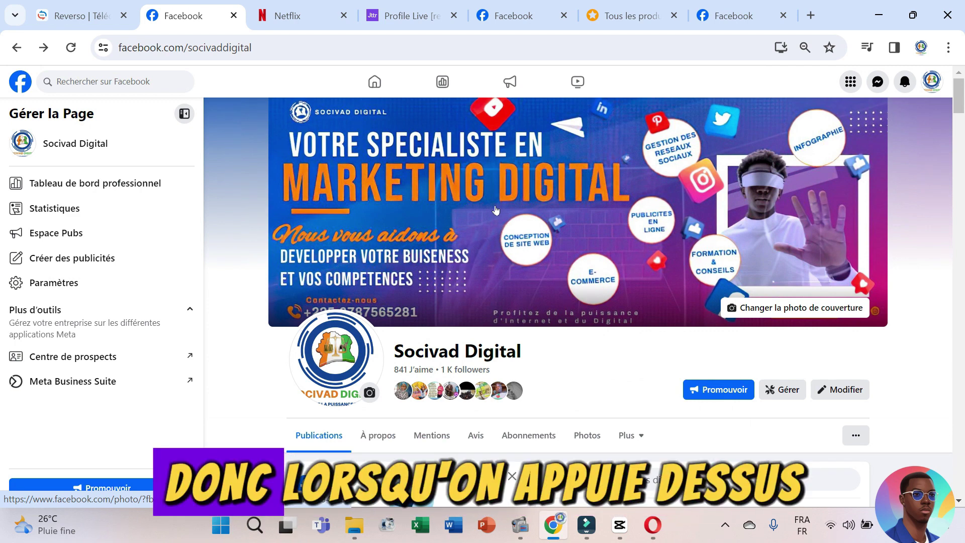
click(495, 209)
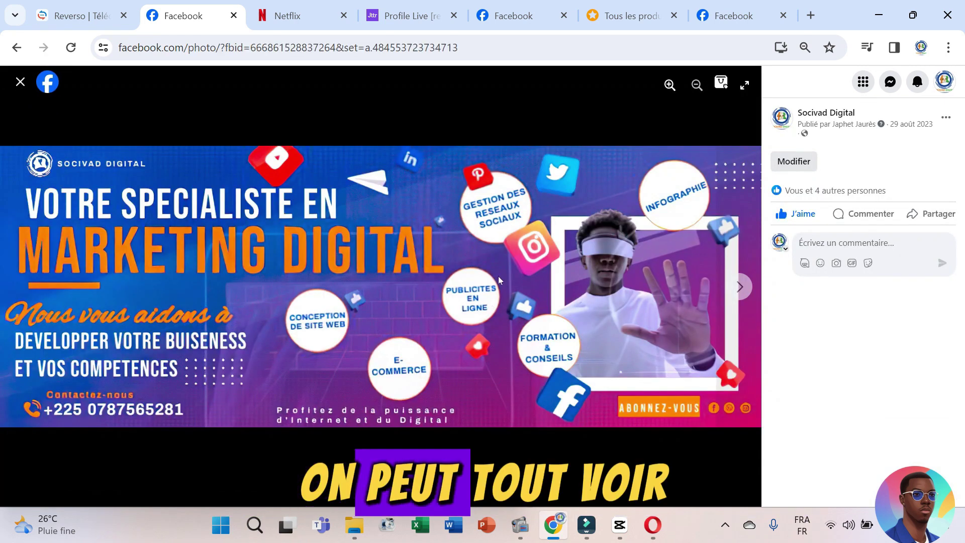
click(17, 80)
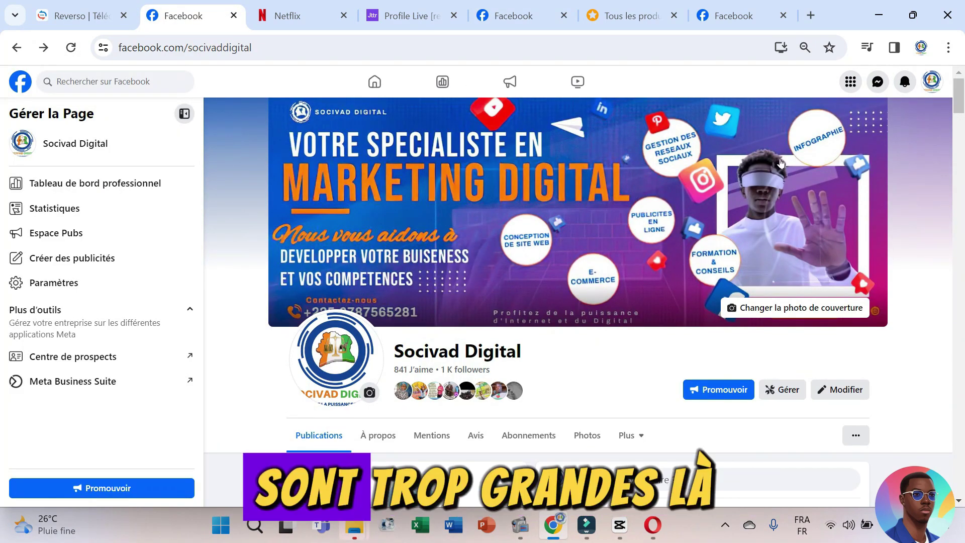
Open the cover photo at full size, browse to the next photo in the album and close the viewer
click(761, 193)
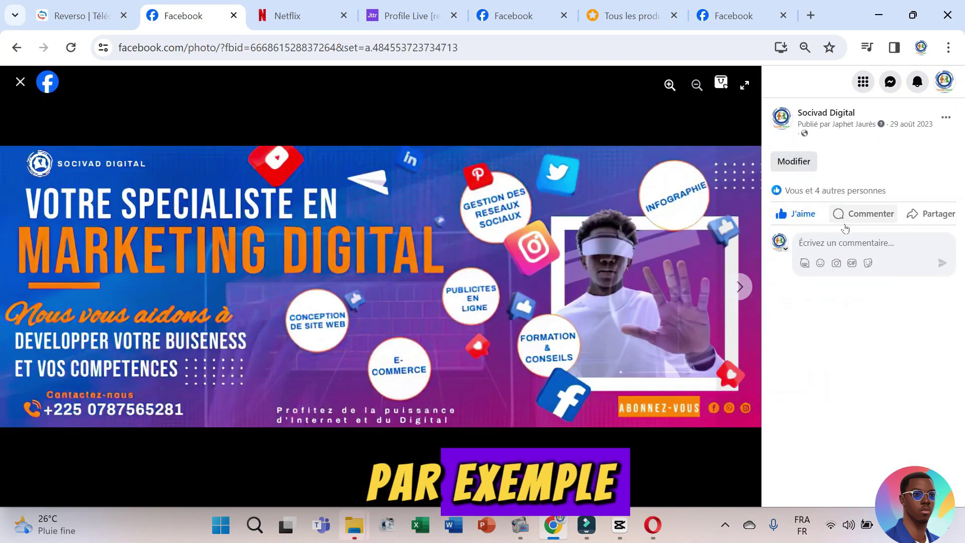
click(739, 288)
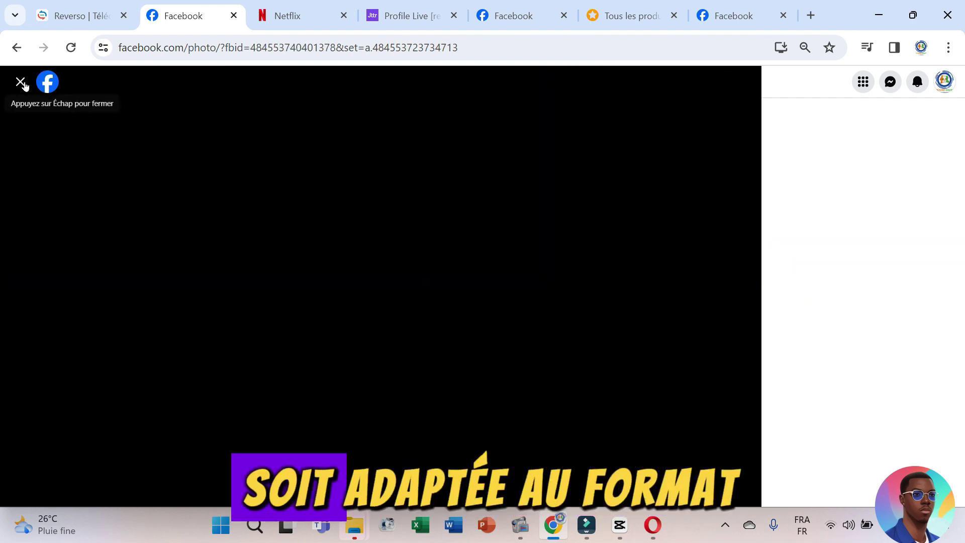
click(20, 82)
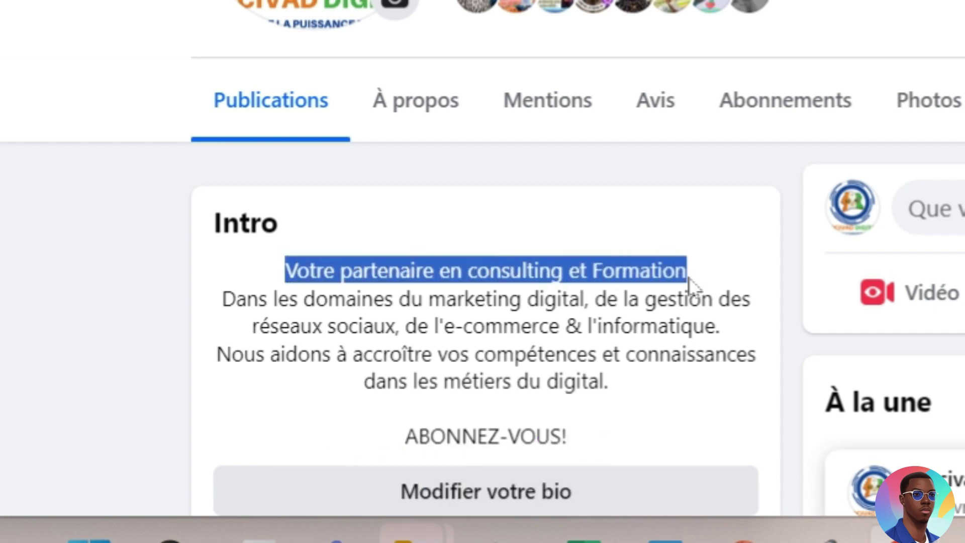
Review the Page's Intro bio by highlighting its lines through "ABONNEZ-VOUS!", compare it with the cover photo, and clear the highlight
drag(689, 281, 428, 303)
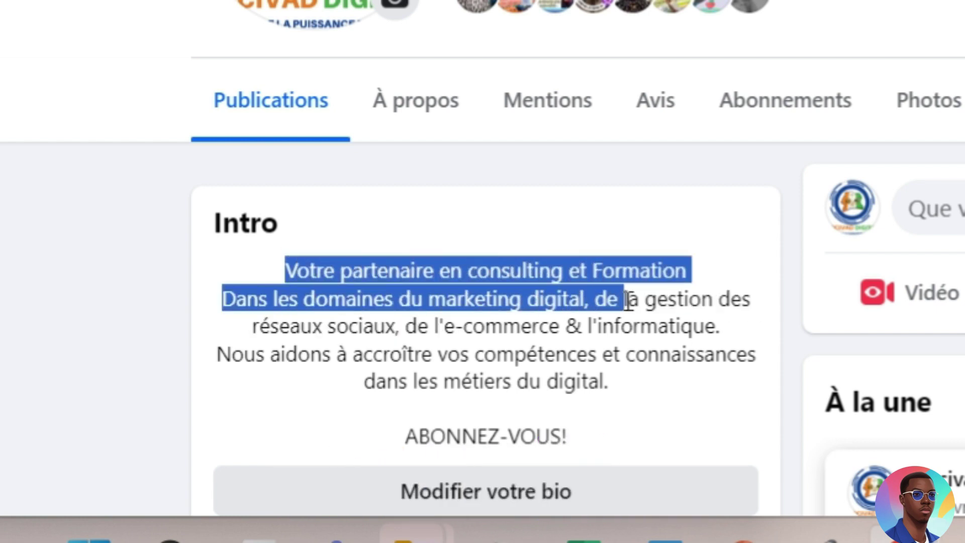
drag(697, 306, 688, 334)
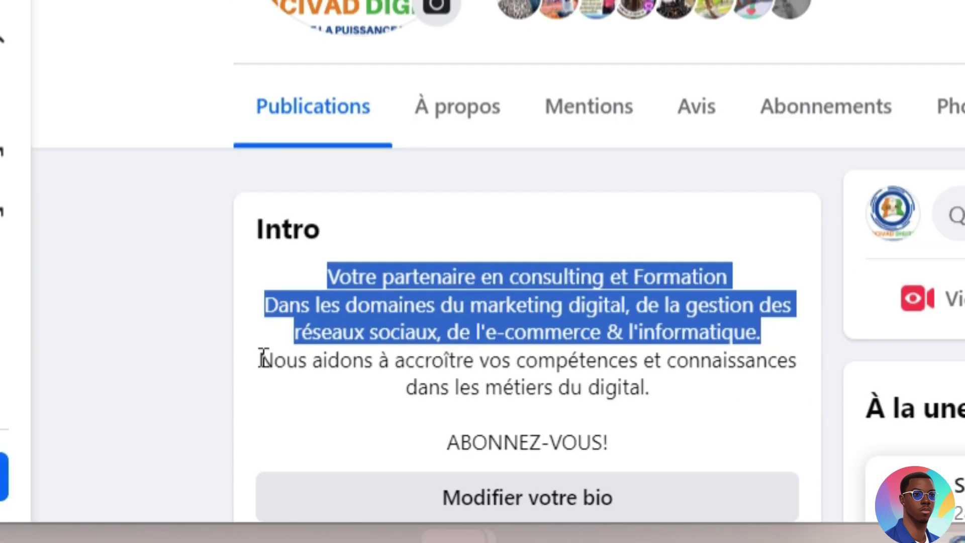
drag(216, 354, 586, 355)
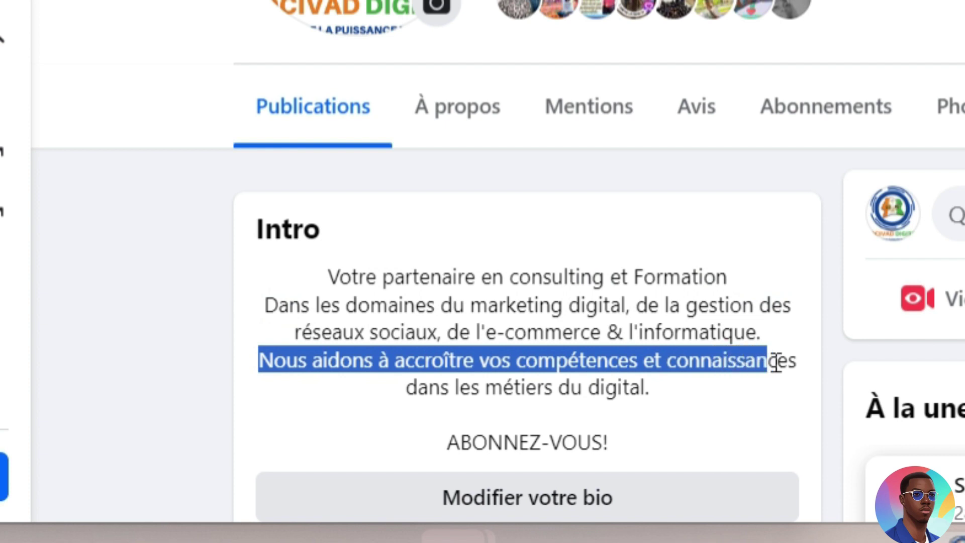
drag(783, 362, 741, 443)
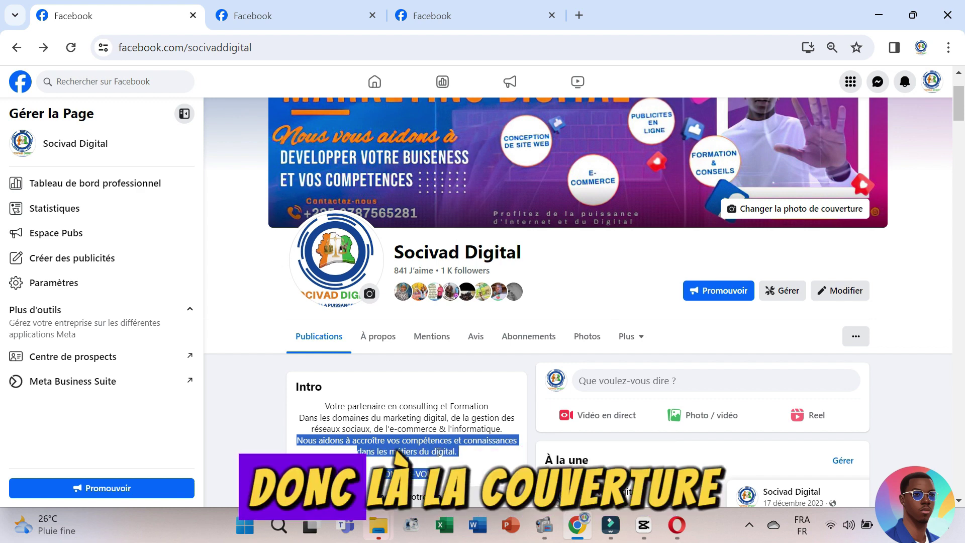
scroll(530, 182, up, 1)
scroll(530, 181, down, 1)
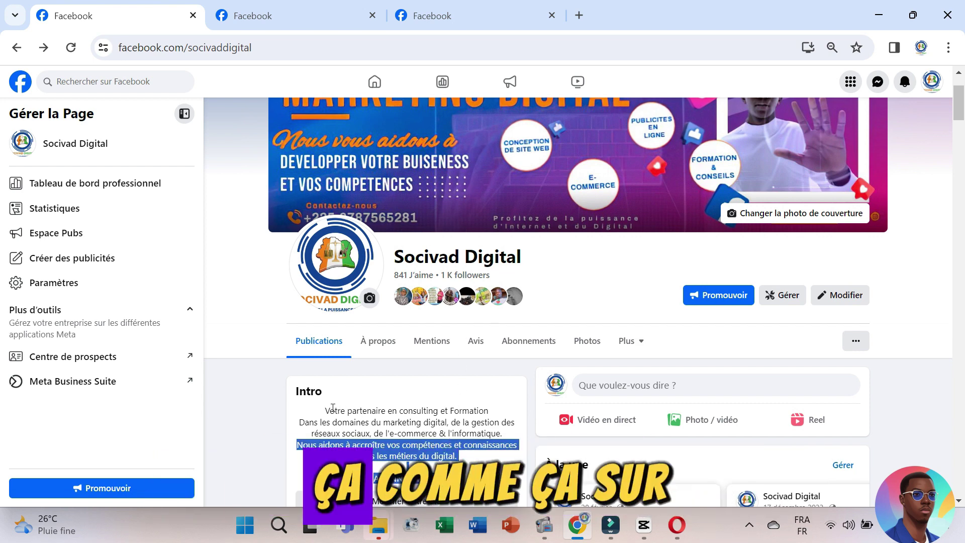
scroll(362, 417, down, 1)
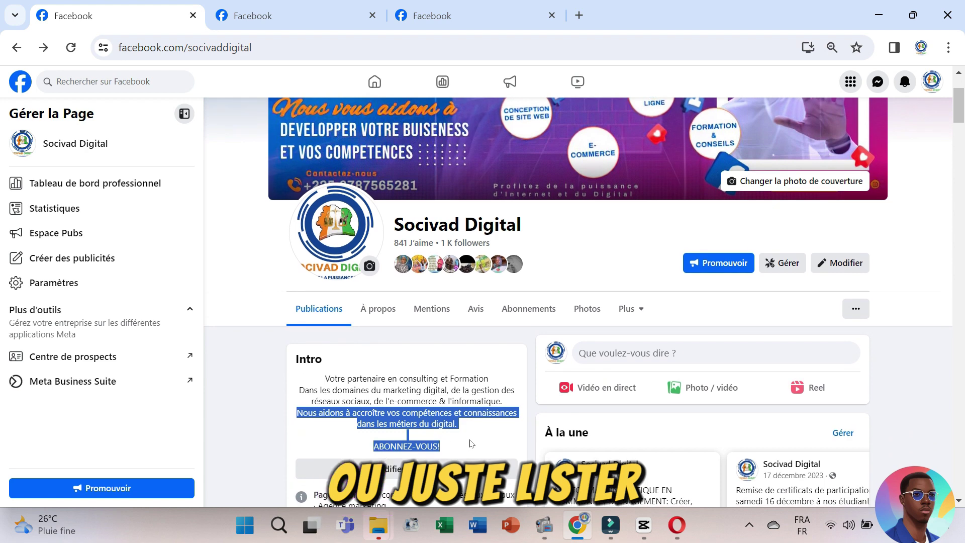
click(471, 443)
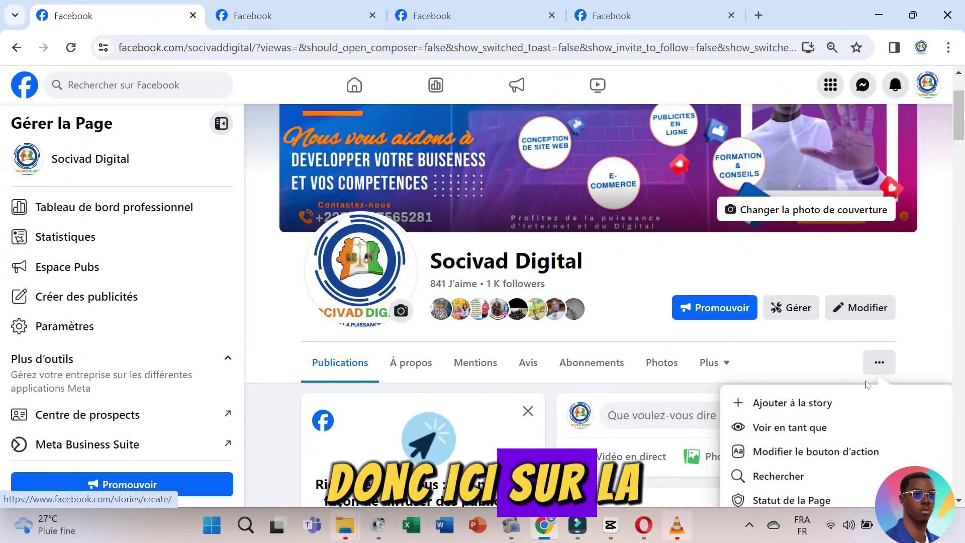
On the Life TV Page, open the subscription settings, try the "Ne plus suivre" option and close the settings without saving
click(378, 6)
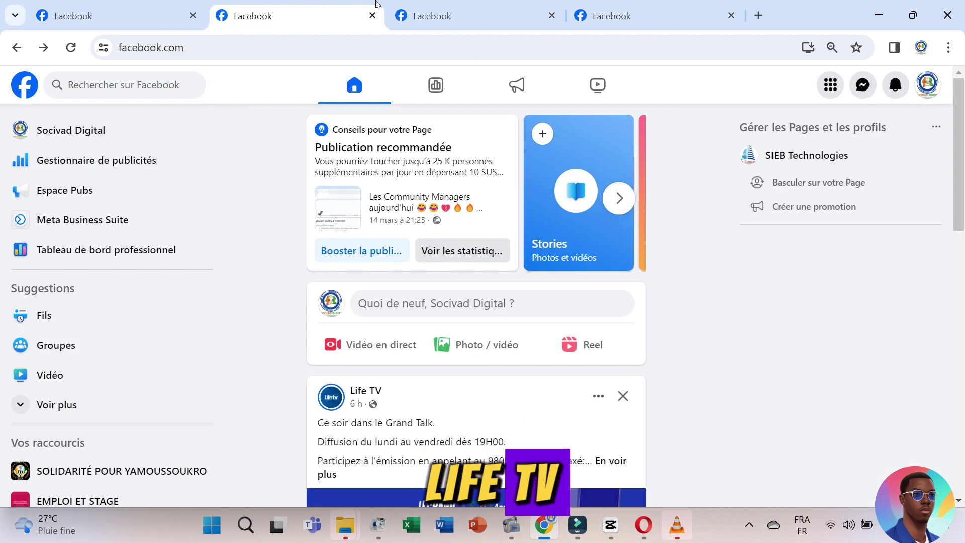
click(438, 5)
scroll(440, 211, down, 3)
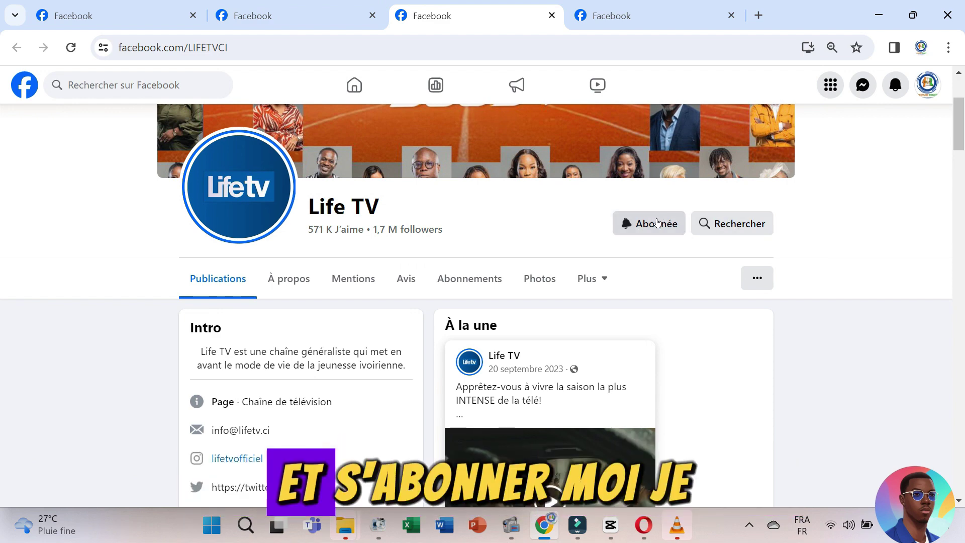
click(657, 223)
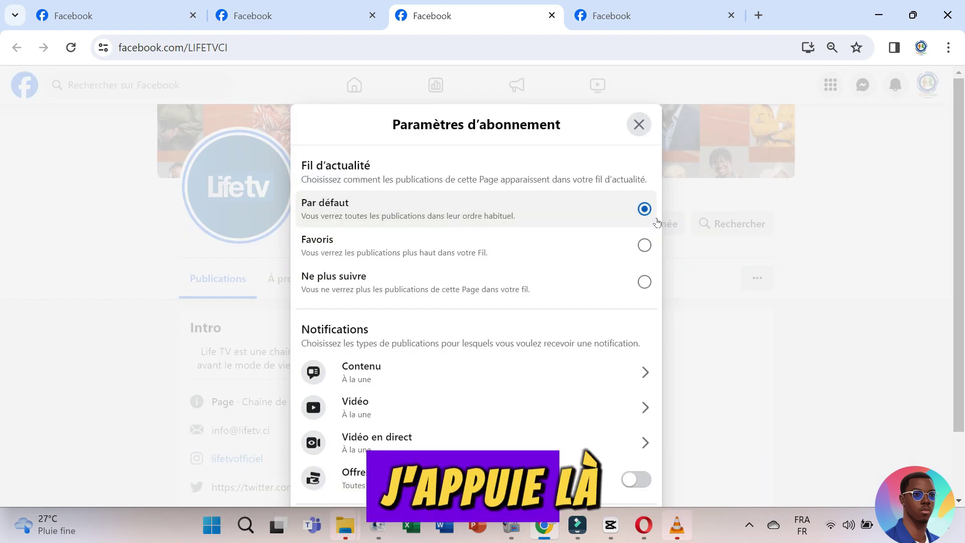
click(508, 281)
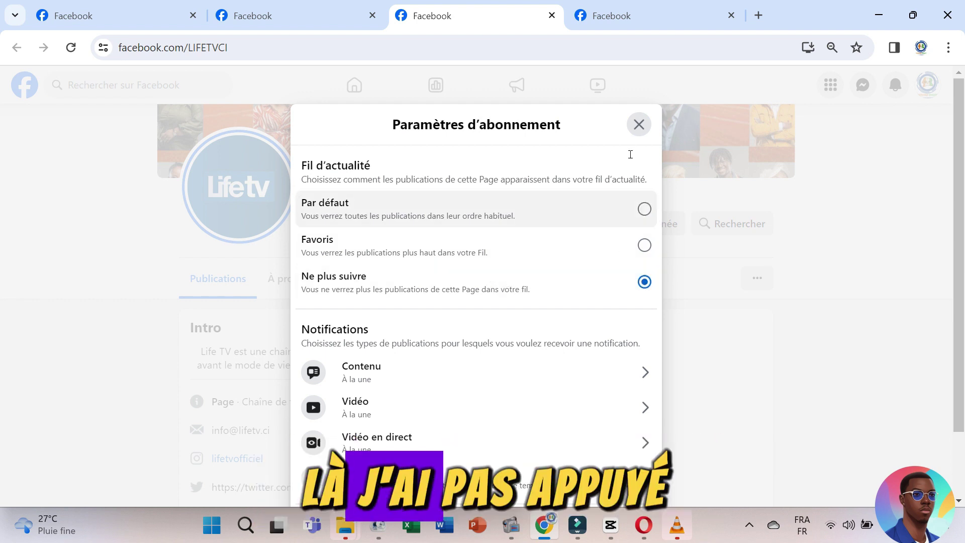
click(638, 125)
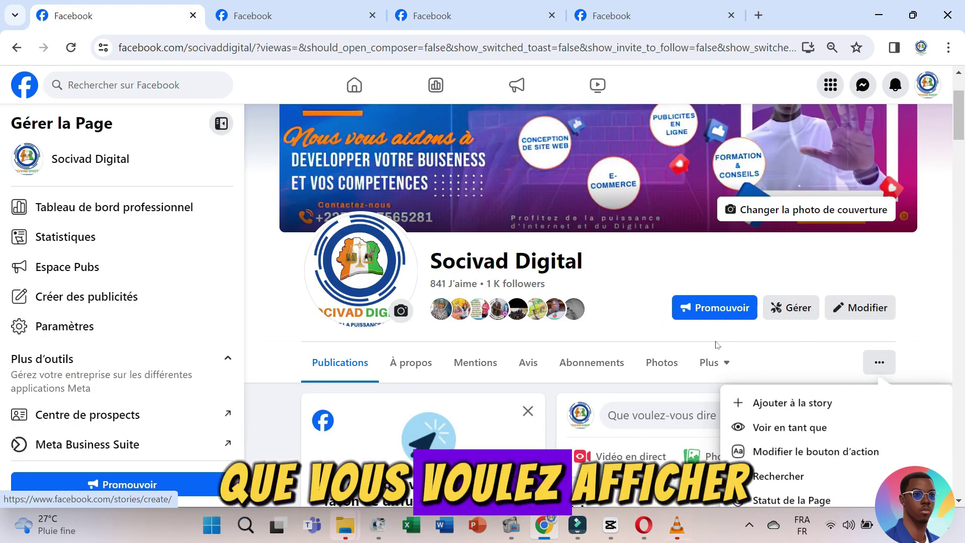
Preview the Socivad Digital Page as a visitor with "Voir en tant que" and exit the preview
click(838, 363)
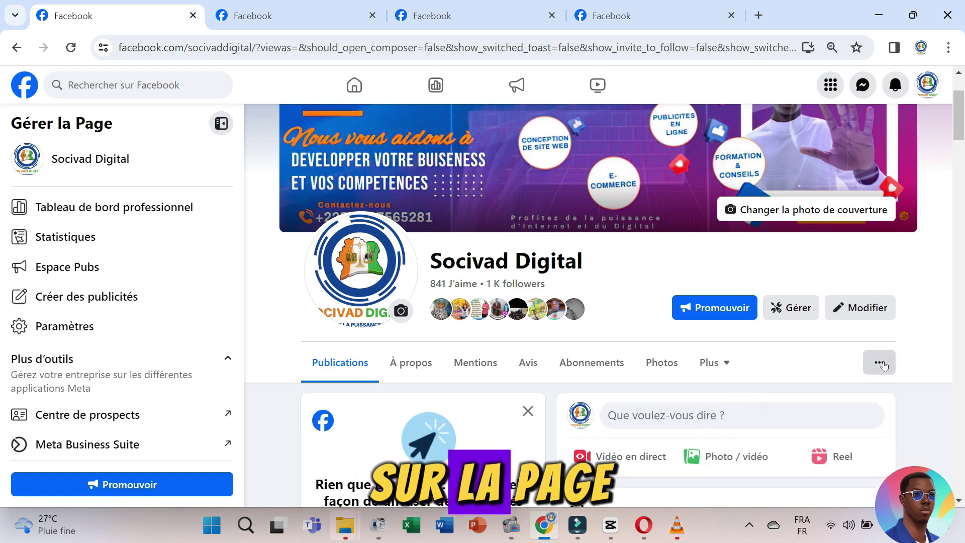
scroll(765, 193, up, 2)
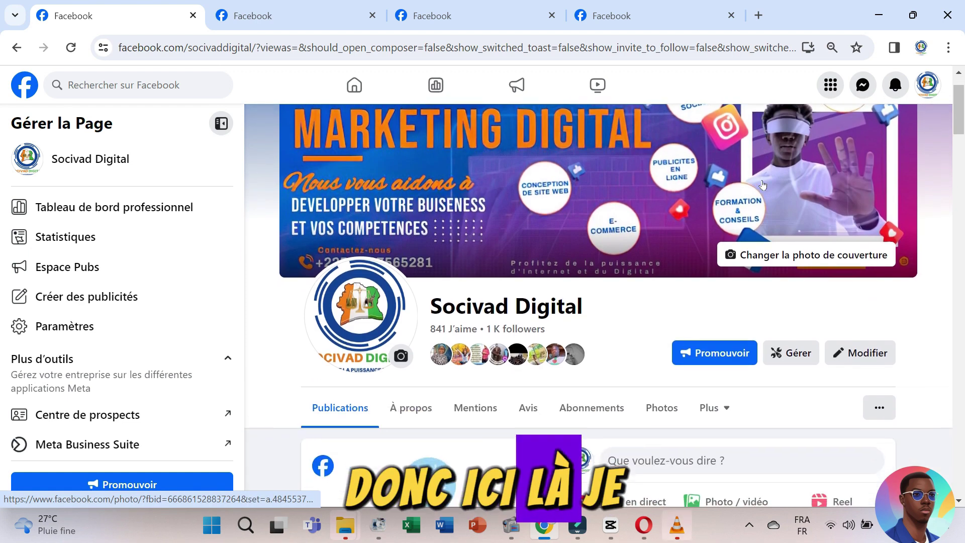
scroll(764, 188, down, 2)
scroll(763, 185, down, 1)
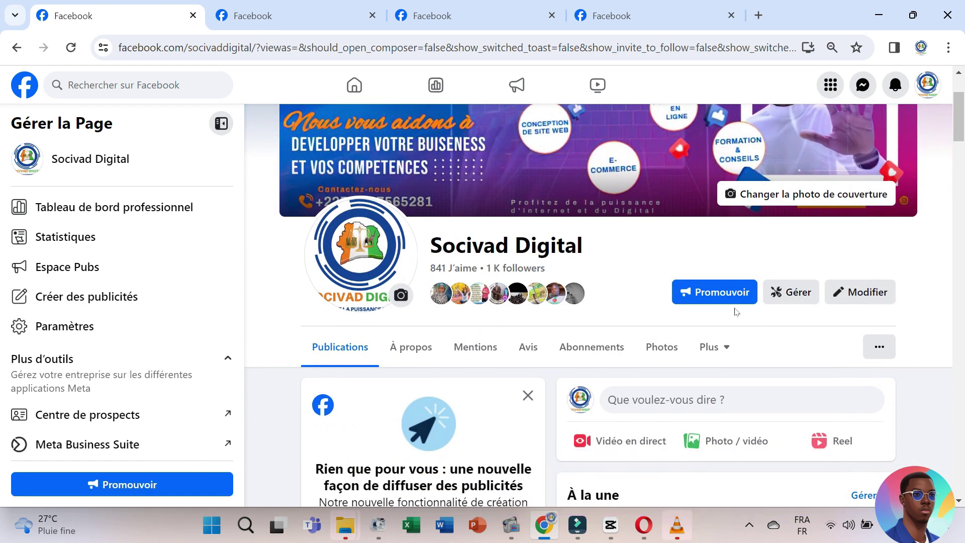
click(877, 354)
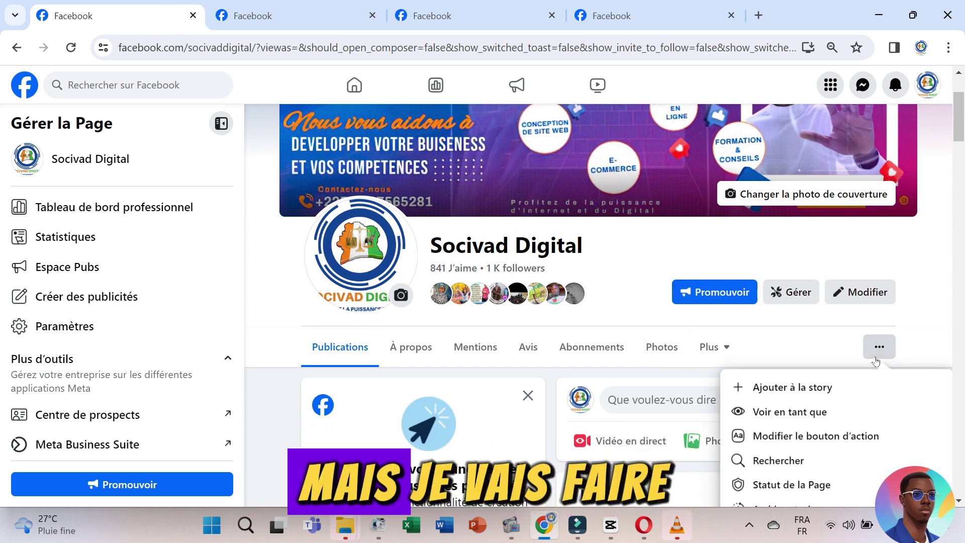
click(816, 413)
click(884, 130)
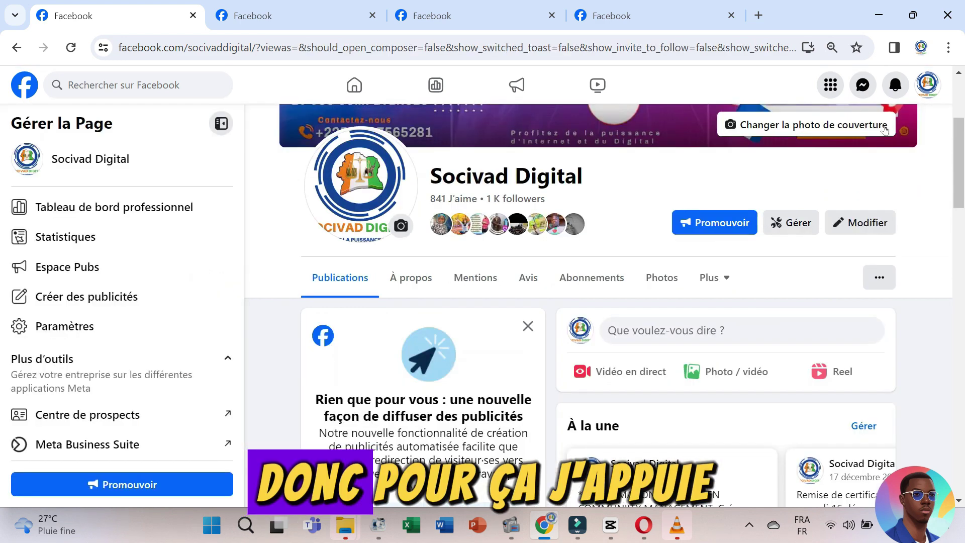
Preview the Page as a visitor again, check its WhatsApp, Message and J'aime buttons, and exit the preview
click(886, 275)
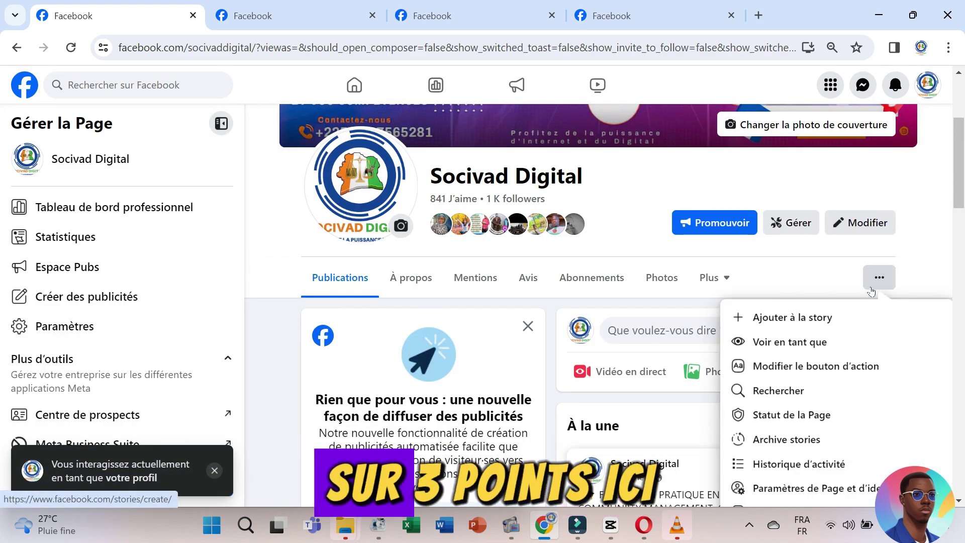
click(824, 340)
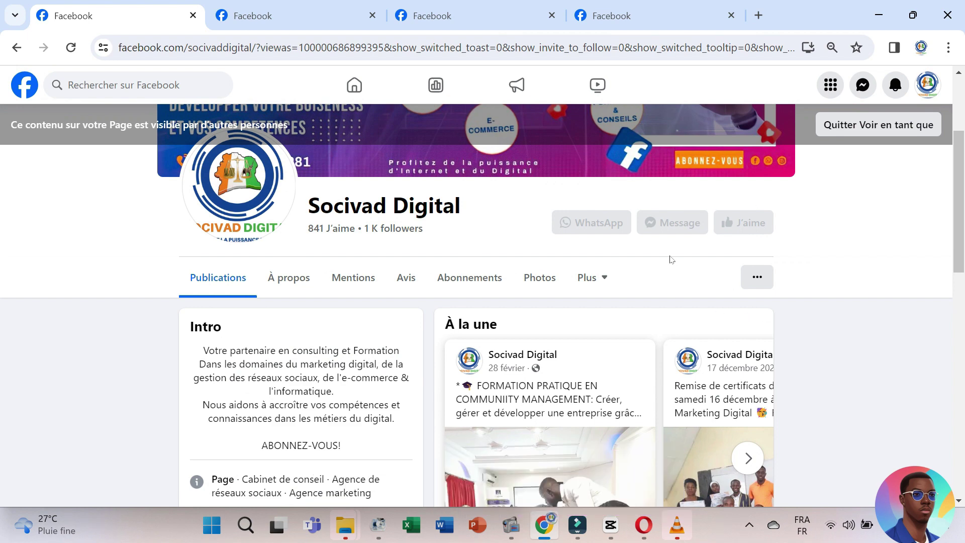
scroll(670, 259, up, 3)
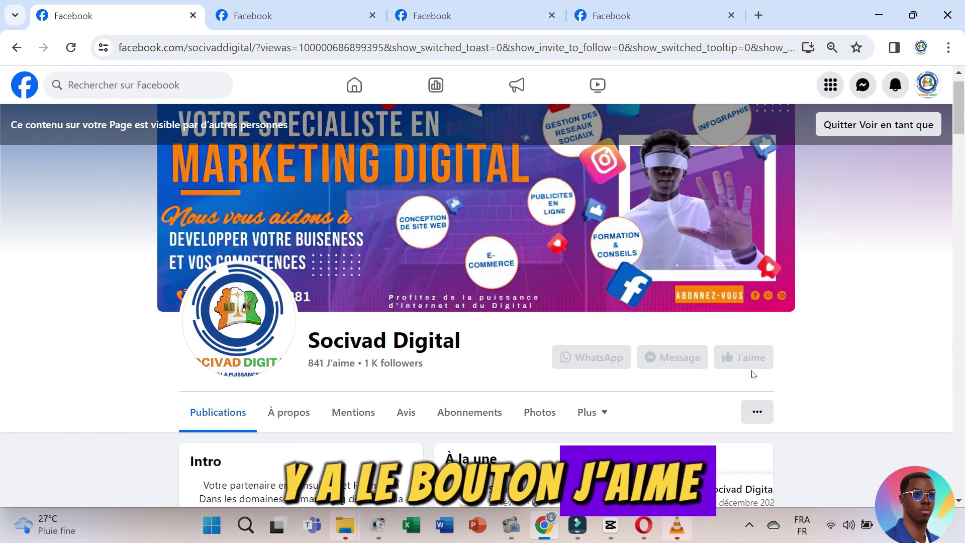
scroll(657, 384, down, 4)
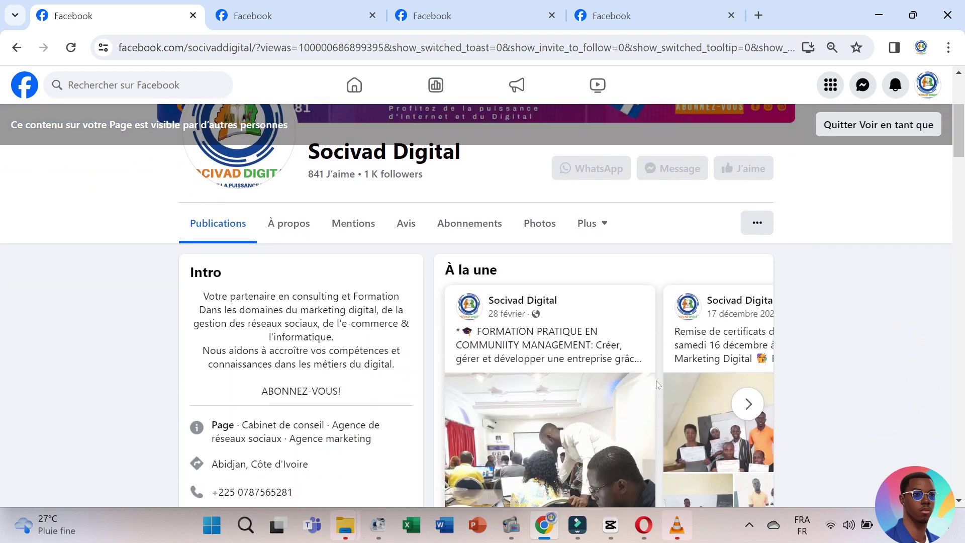
scroll(656, 385, up, 3)
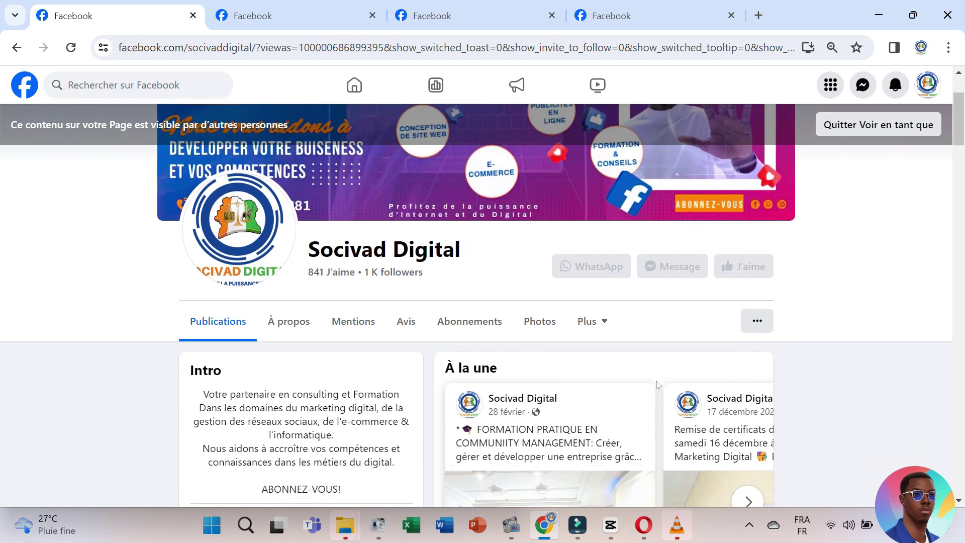
scroll(657, 384, up, 1)
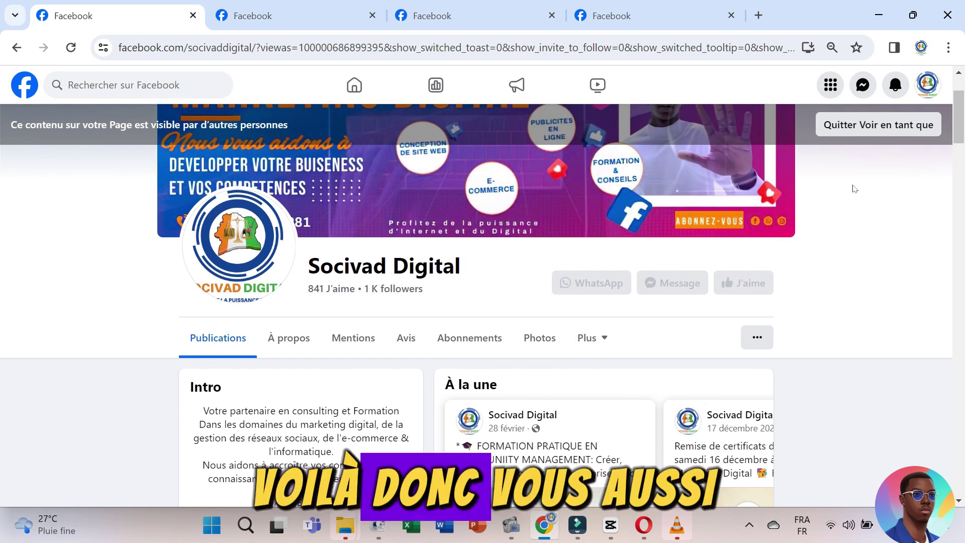
click(871, 132)
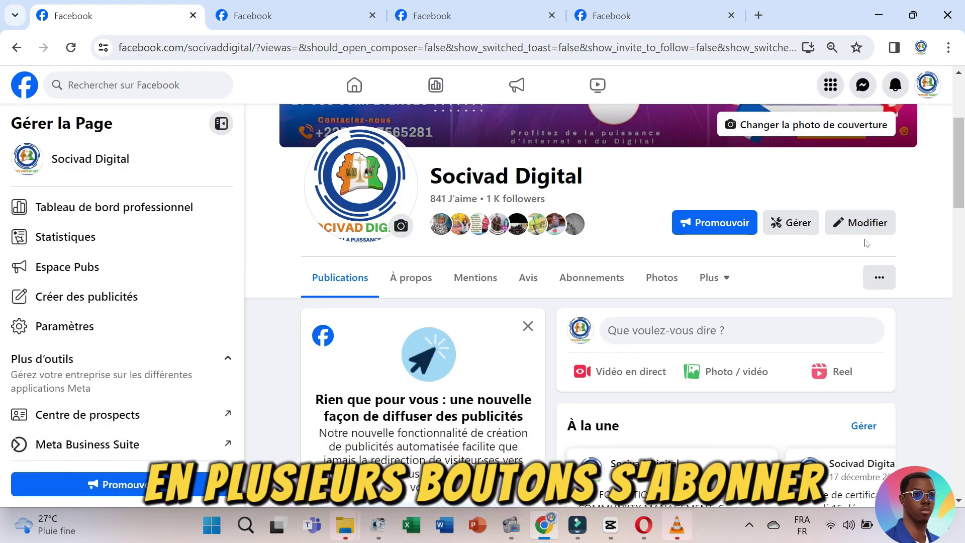
Open the Page's action button for modification and review the available options, from "Prendre RDV" through the contact and link choices
click(878, 278)
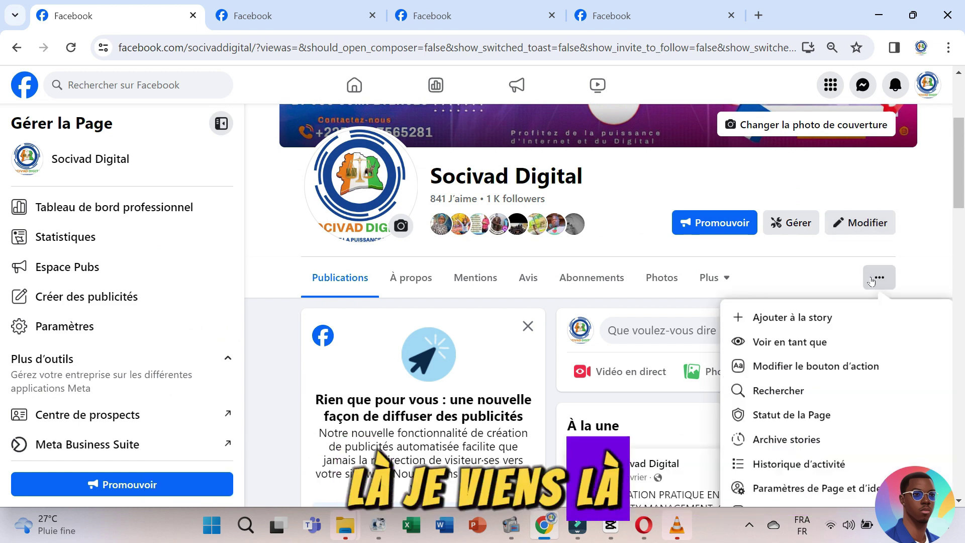
click(817, 369)
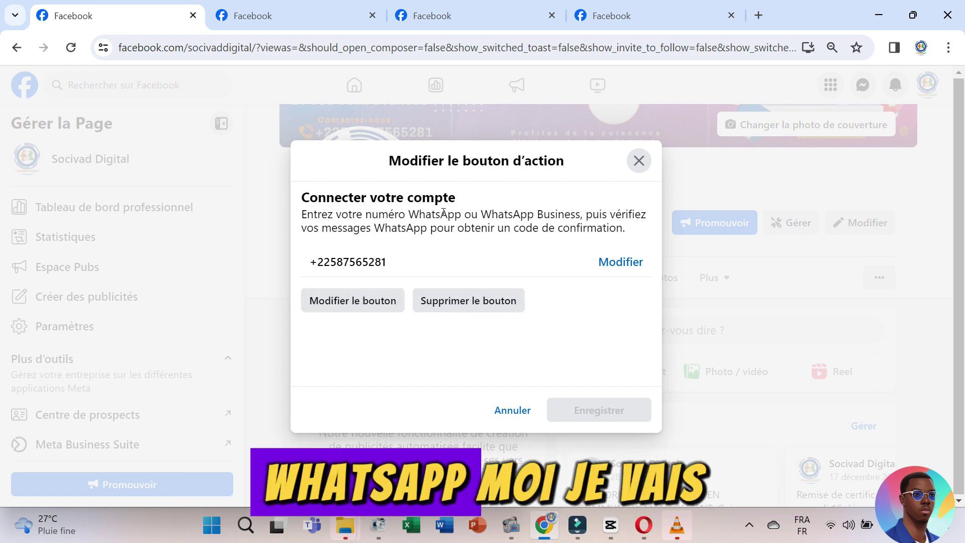
click(332, 309)
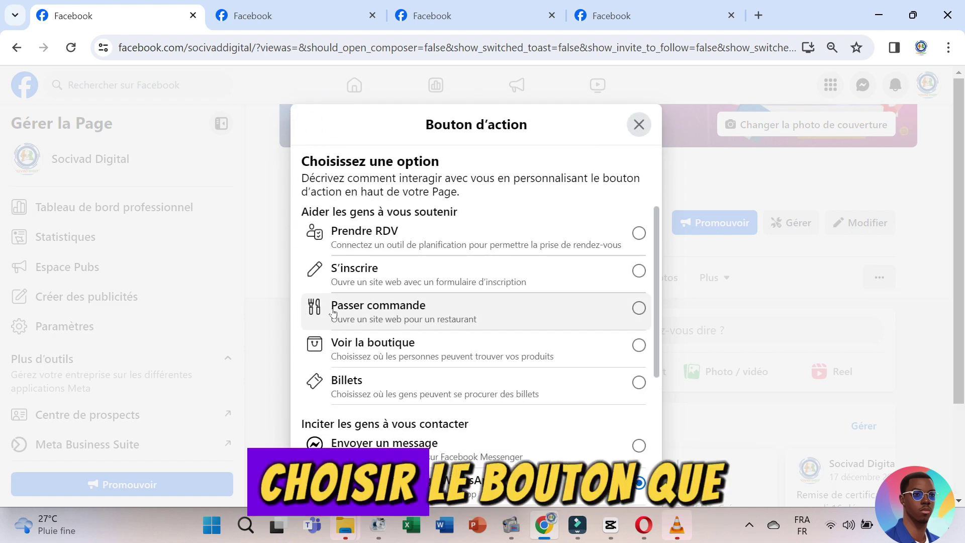
scroll(352, 312, down, 2)
scroll(453, 211, up, 2)
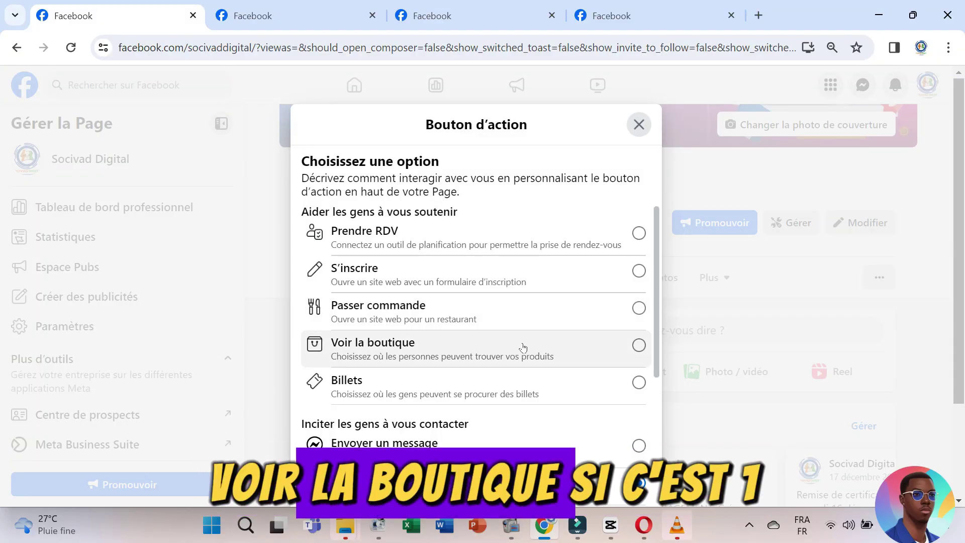
scroll(462, 347, down, 4)
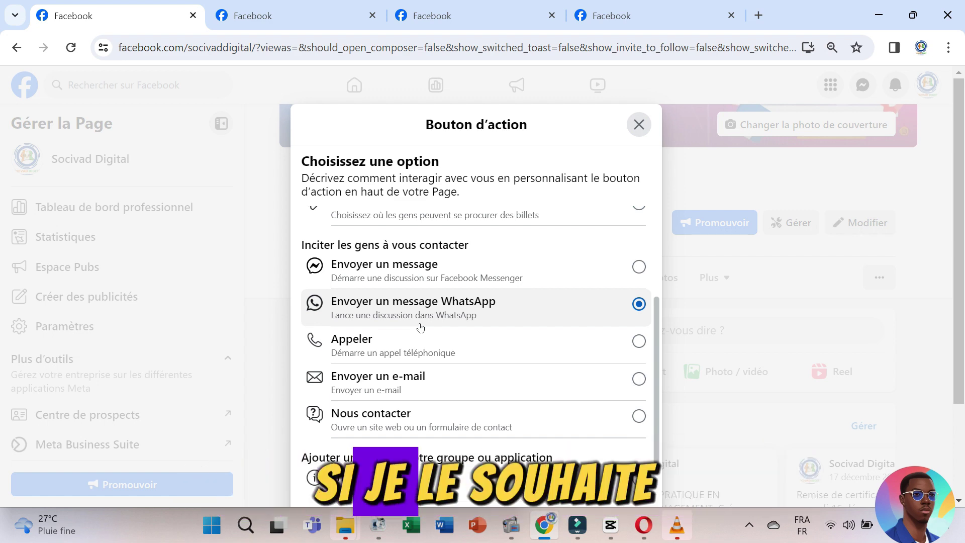
scroll(420, 327, down, 3)
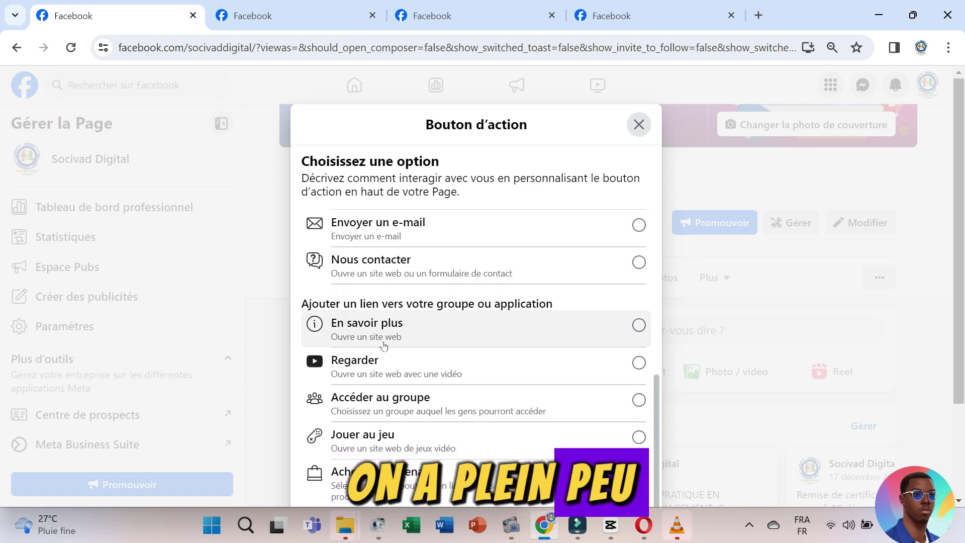
scroll(387, 437, up, 1)
scroll(387, 438, up, 2)
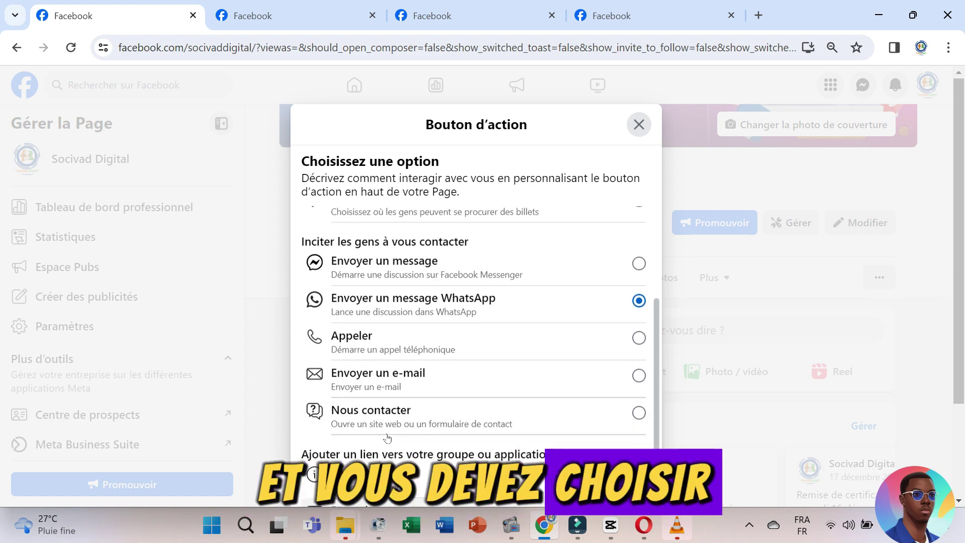
Try "Appeler" as the Page's action button and proceed to its phone number setup
click(607, 345)
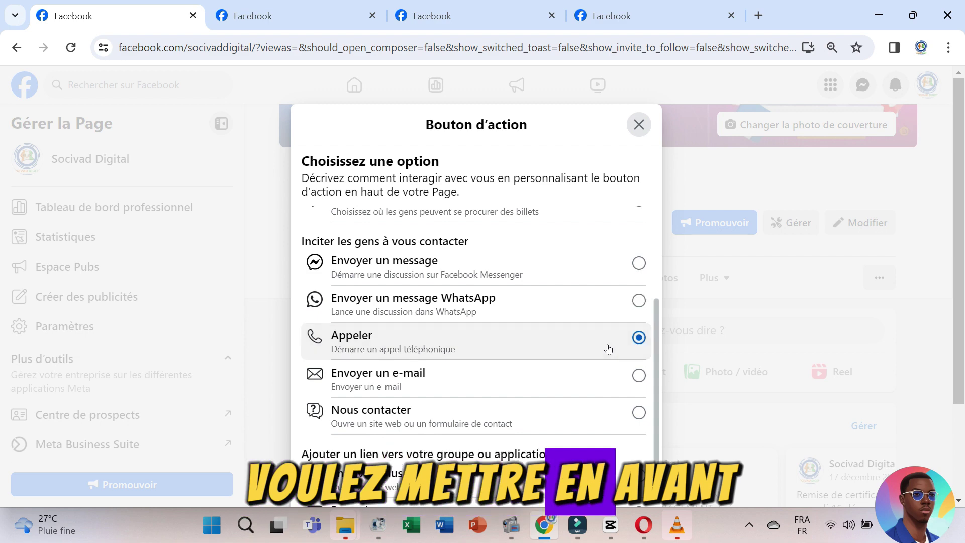
click(595, 319)
scroll(596, 319, up, 1)
scroll(596, 319, up, 3)
scroll(596, 319, down, 6)
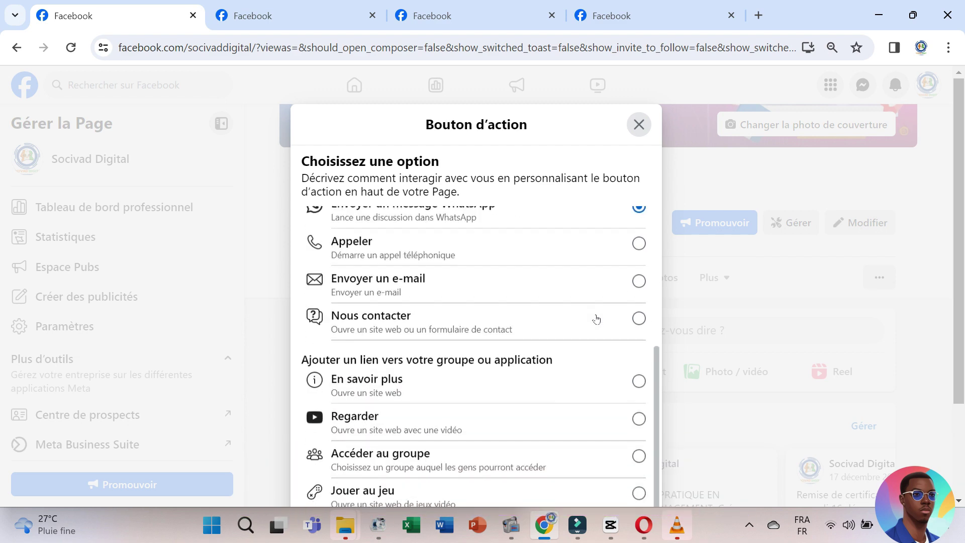
scroll(596, 319, up, 1)
scroll(596, 319, up, 1)
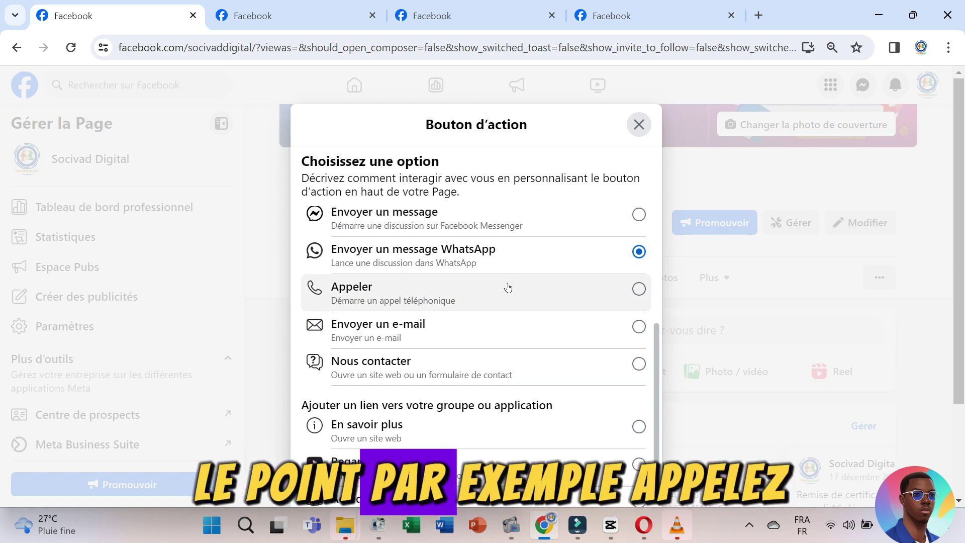
click(508, 287)
scroll(583, 393, down, 2)
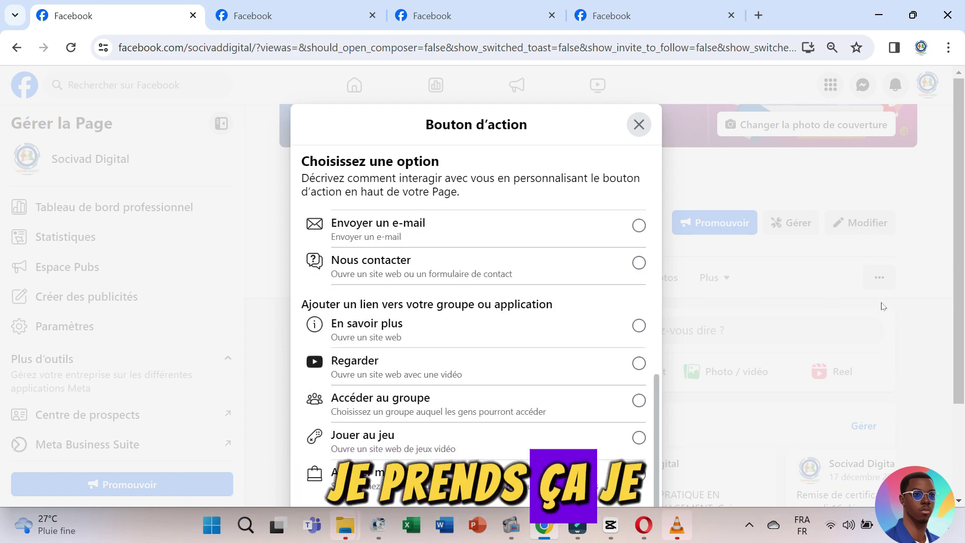
scroll(584, 394, down, 3)
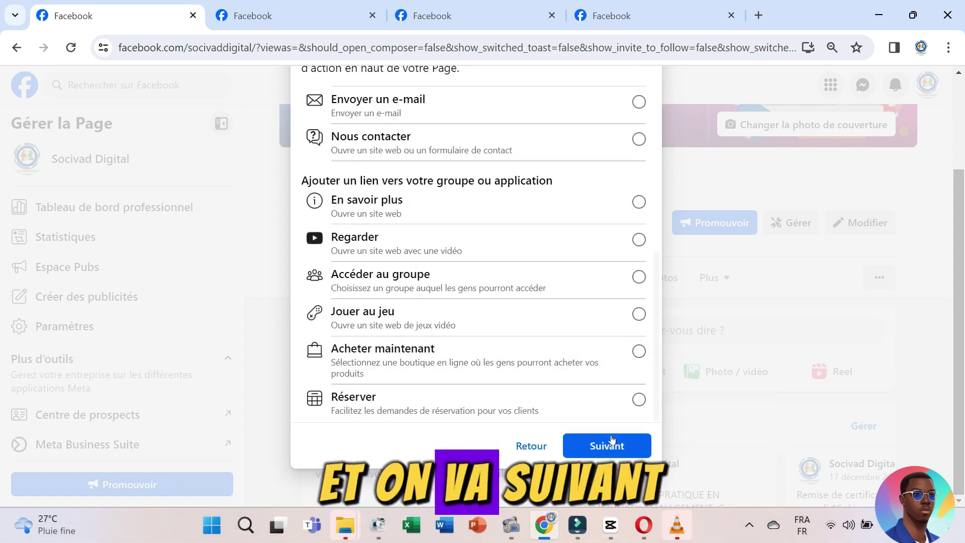
click(609, 445)
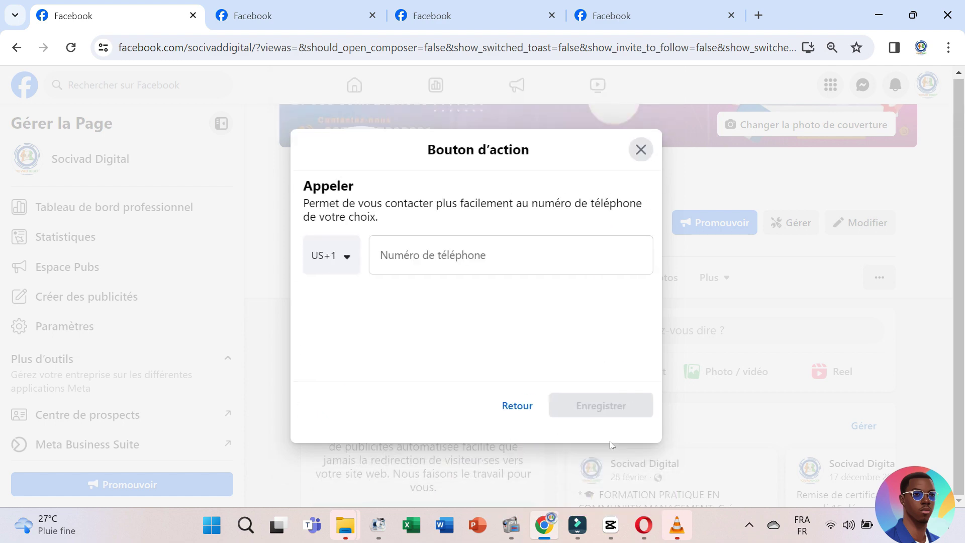
Set the call button's country code to Côte d'Ivoire (+225), and close the action button setup without saving
click(340, 278)
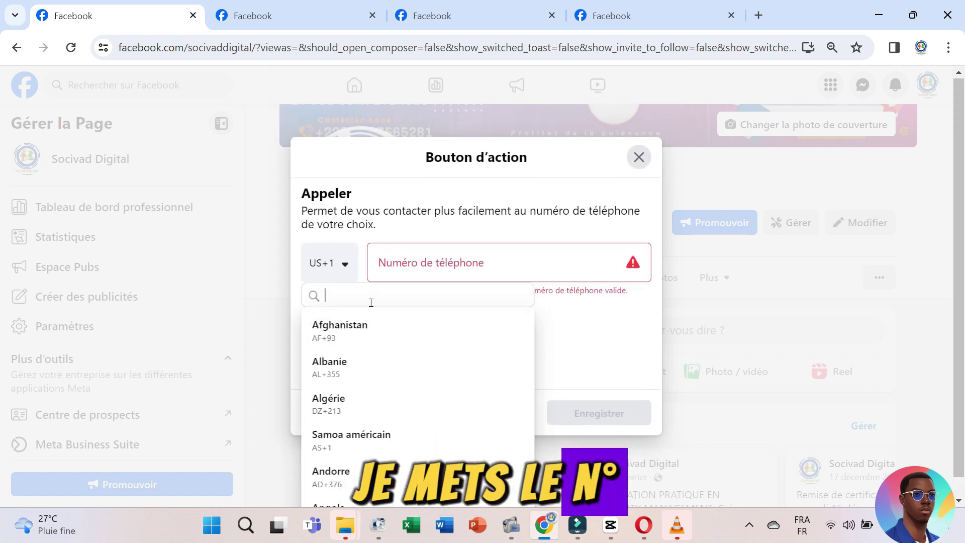
text(225)
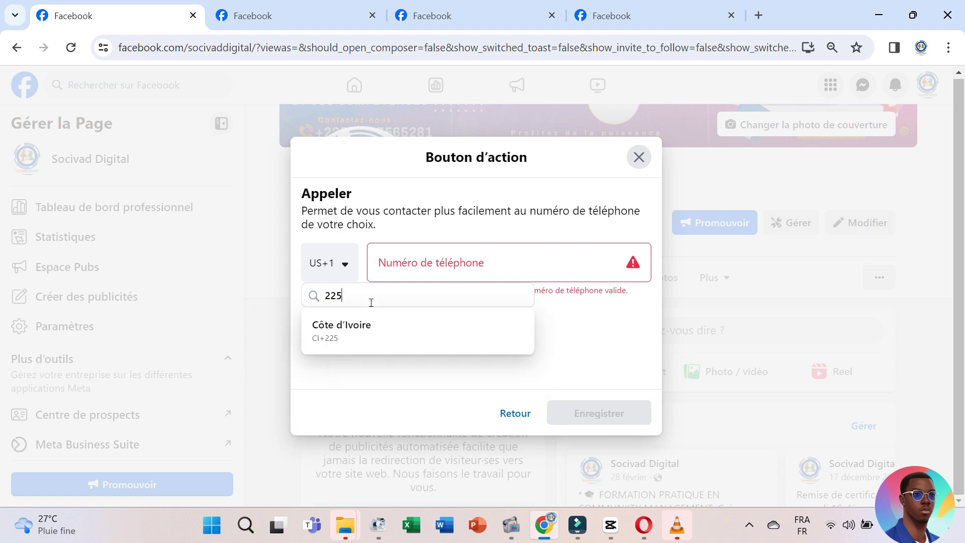
click(345, 327)
click(394, 274)
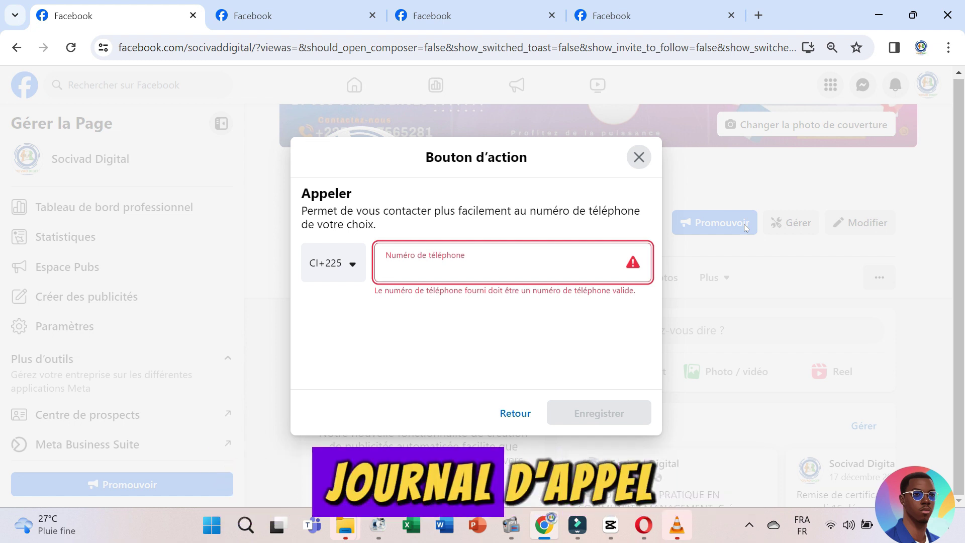
click(639, 156)
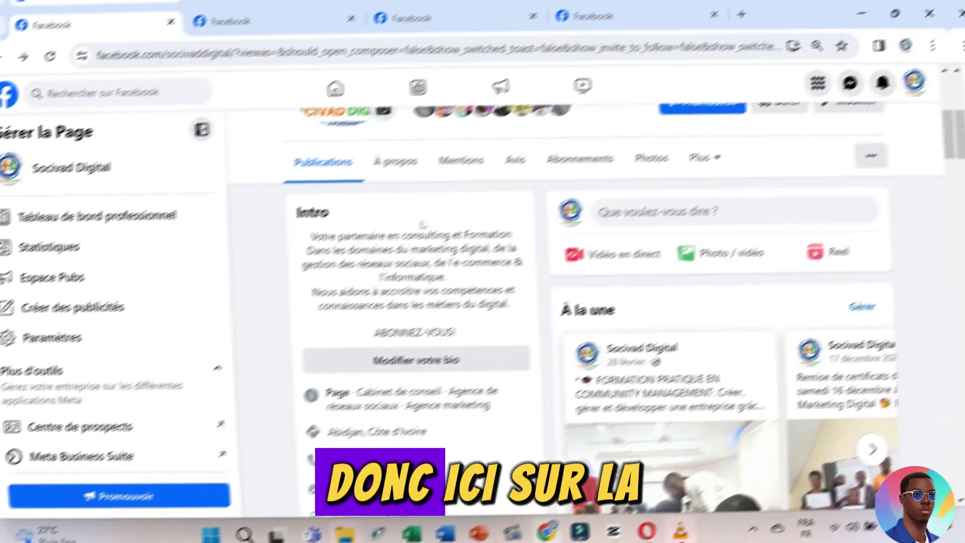
Open the Page's "À propos" section and examine its contact details, website, social links and general information
scroll(433, 220, up, 3)
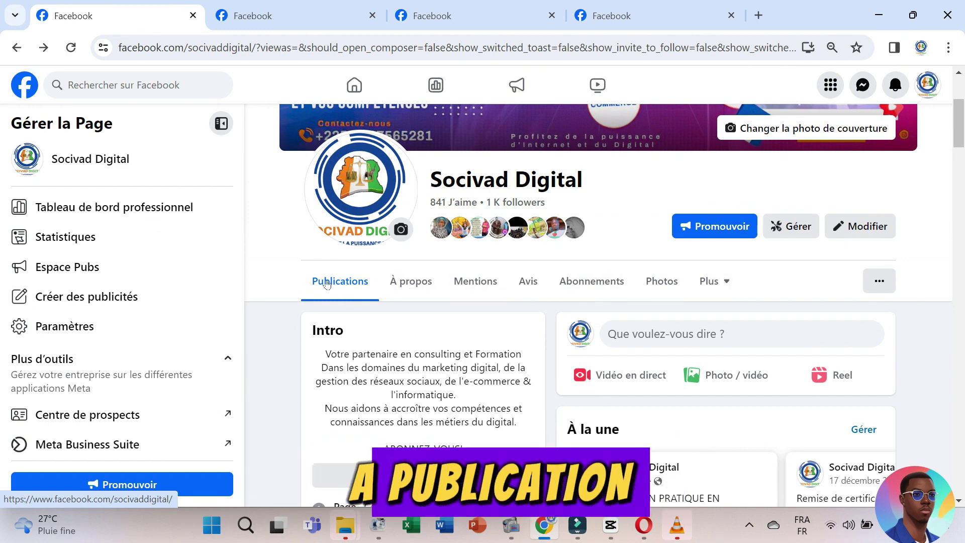
click(405, 290)
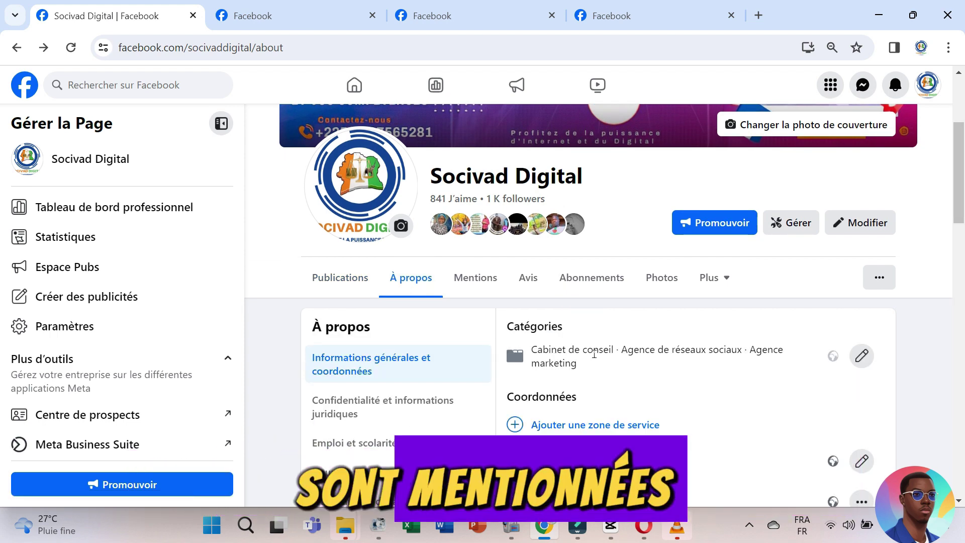
scroll(594, 354, down, 2)
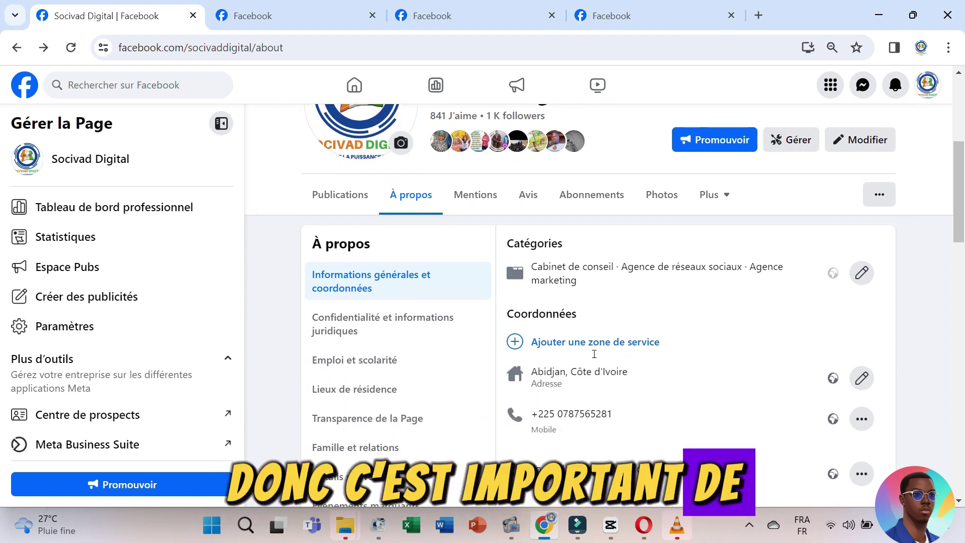
scroll(595, 357, down, 4)
scroll(595, 358, down, 2)
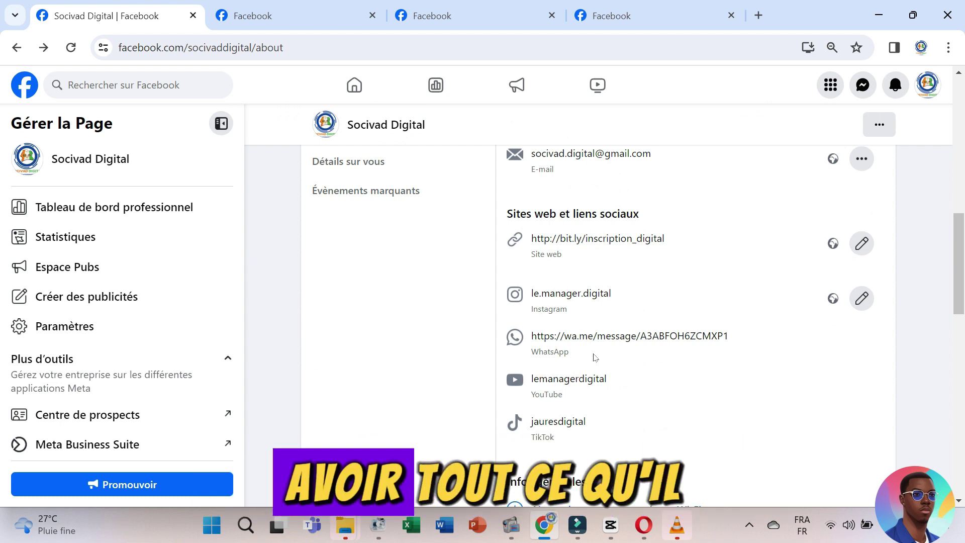
scroll(595, 358, down, 1)
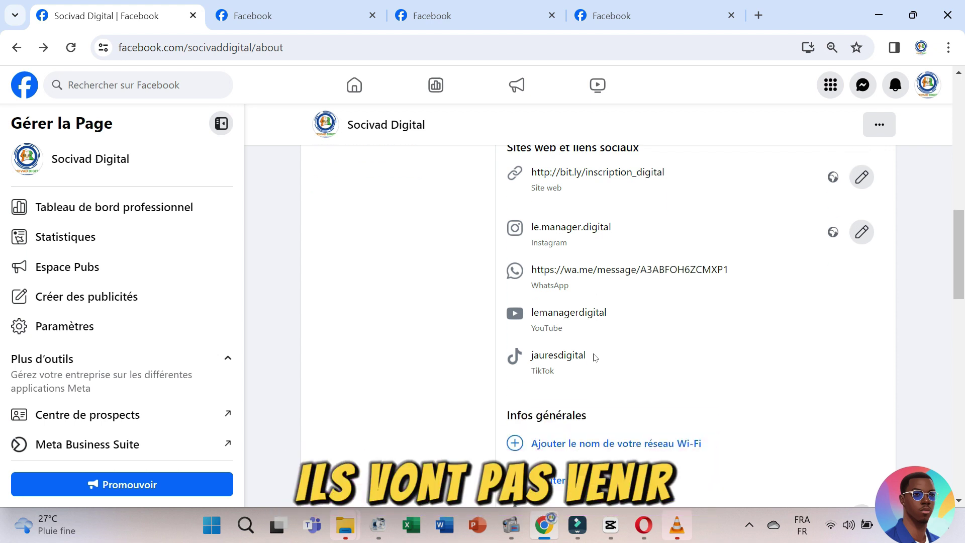
scroll(595, 357, up, 2)
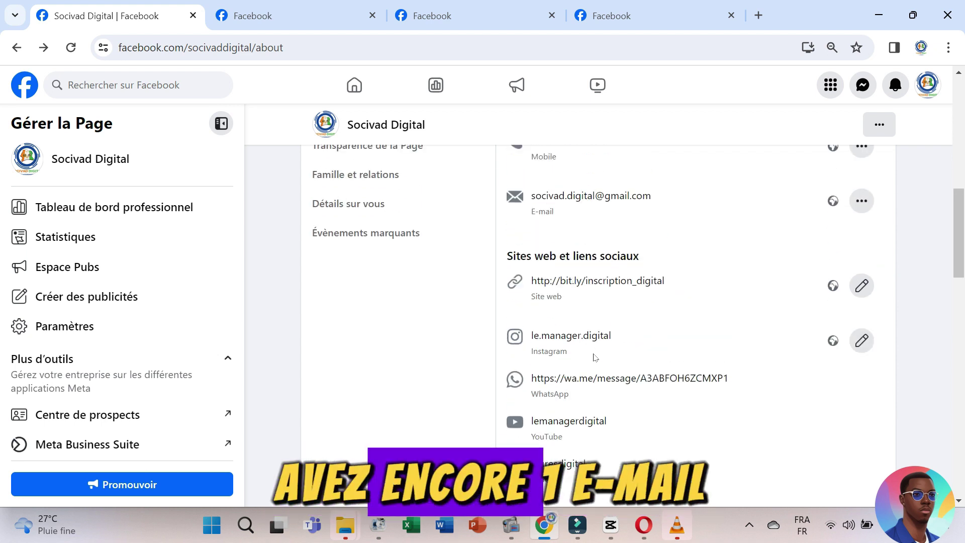
scroll(595, 357, up, 2)
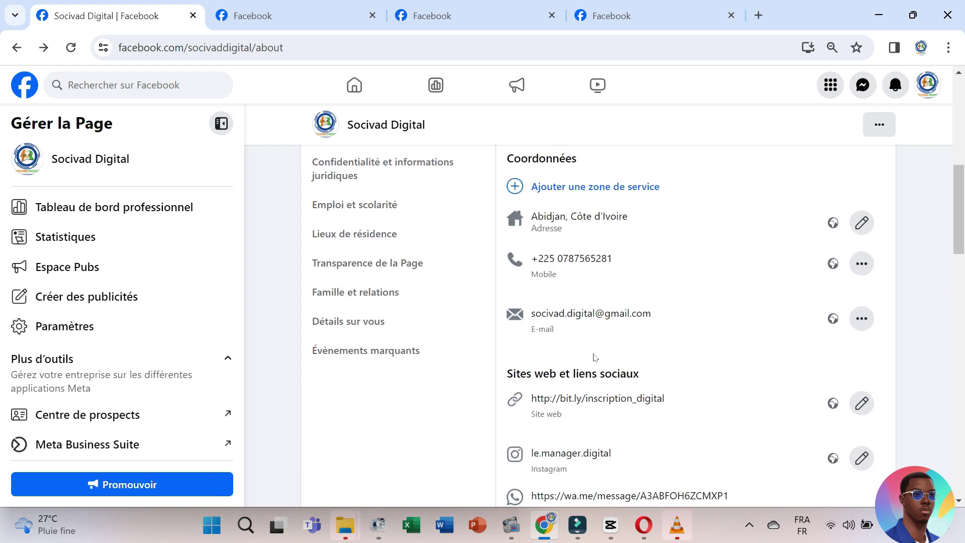
scroll(595, 357, down, 2)
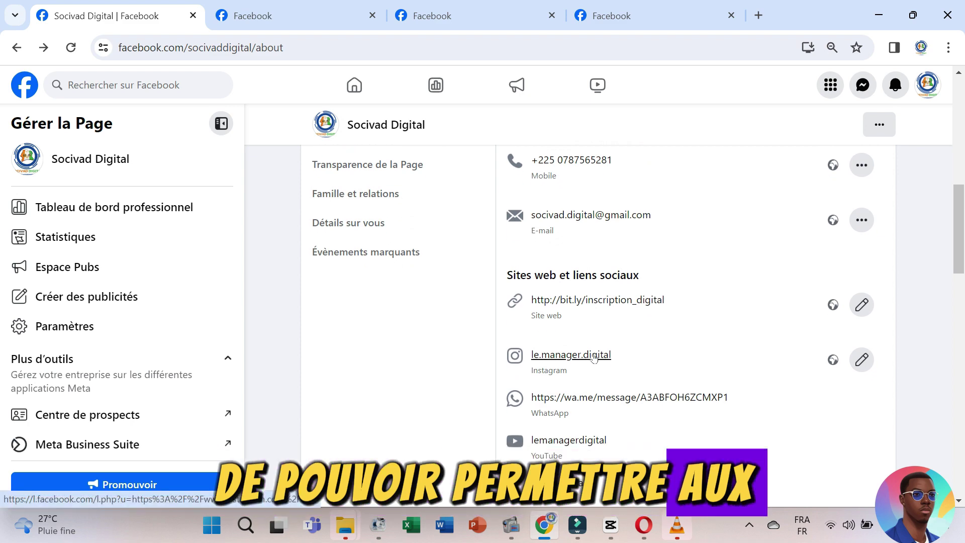
scroll(594, 357, down, 5)
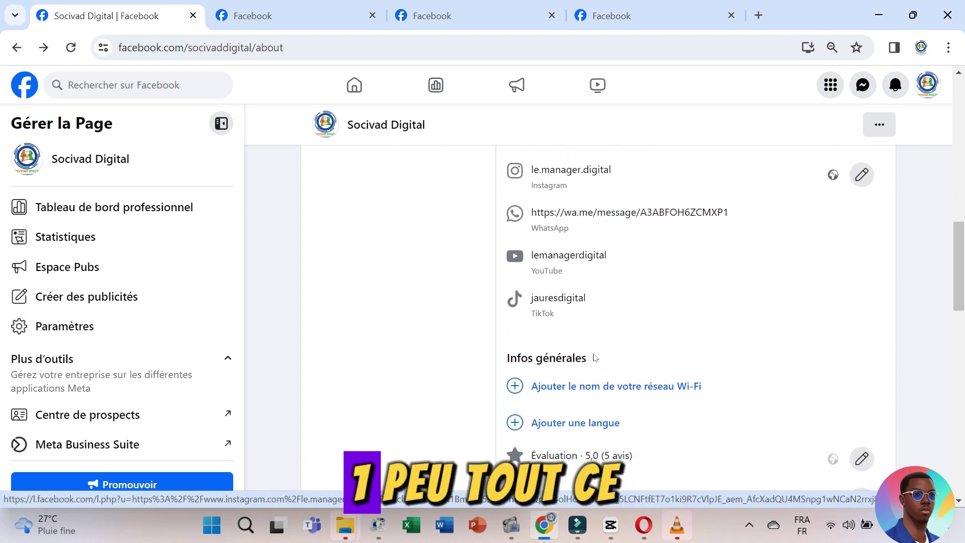
Open the Page's categories for editing, remove "Agence marketing" and look up "VENTE DE vélo" as a replacement category
scroll(594, 355, up, 8)
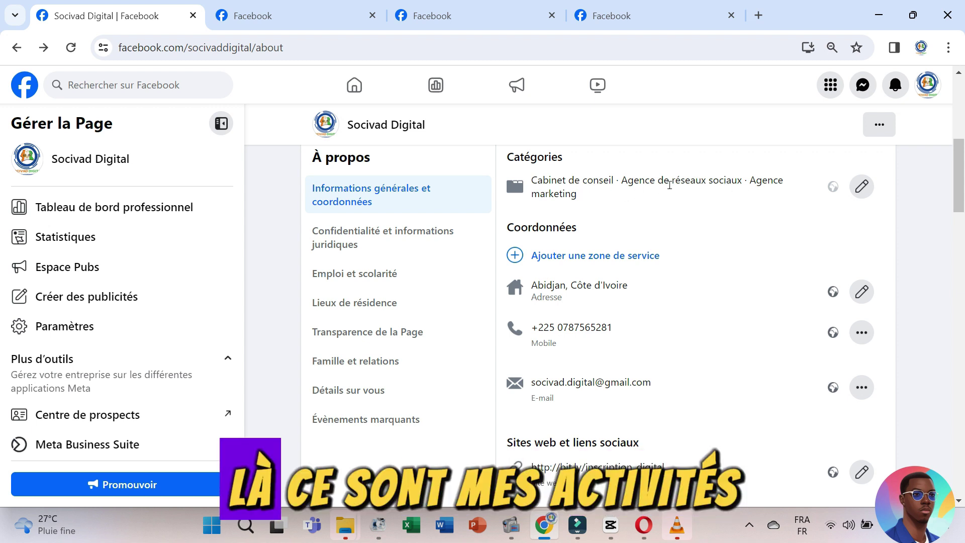
click(862, 189)
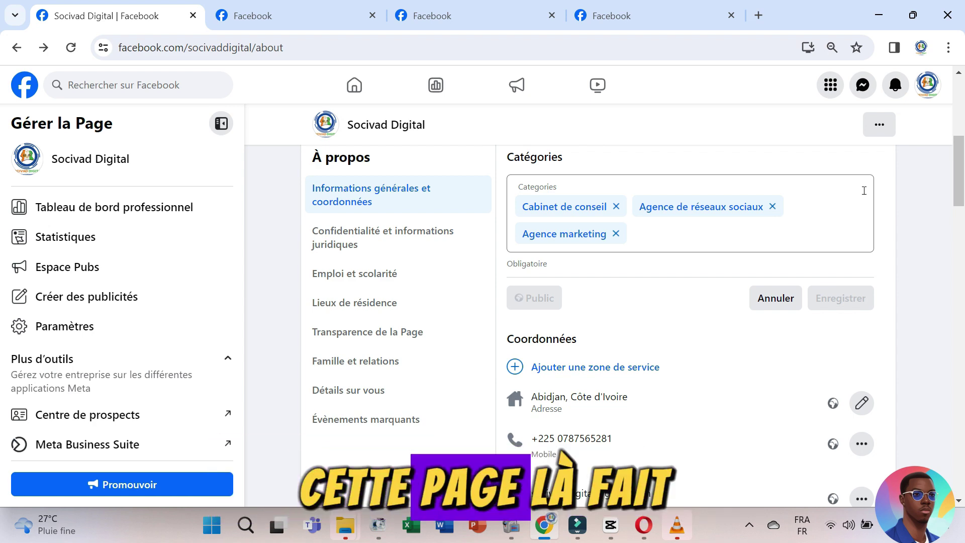
click(615, 233)
click(647, 239)
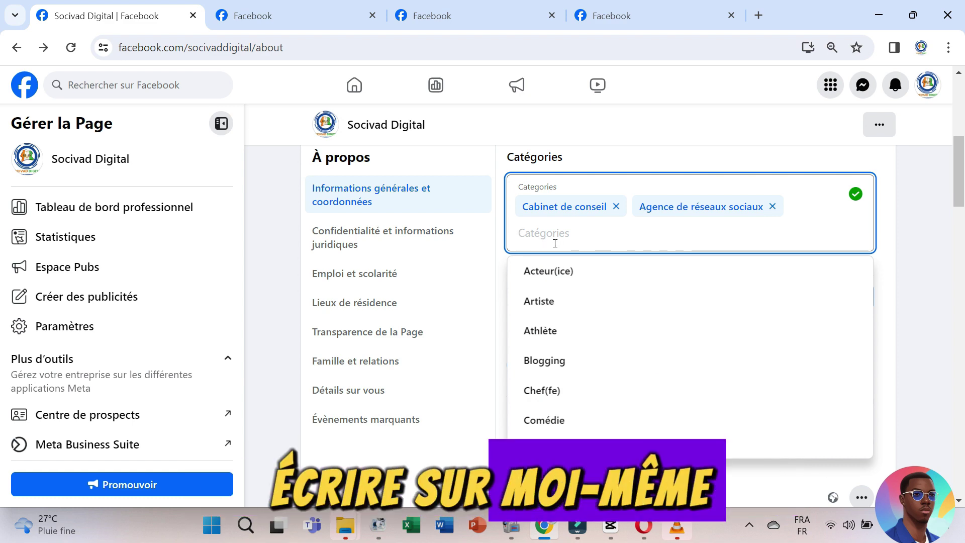
text(VENTE )
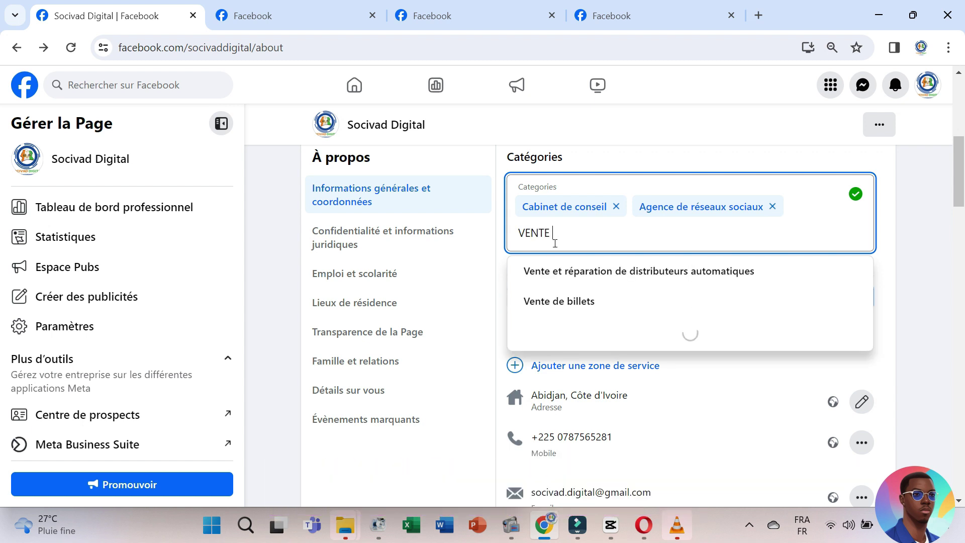
text(DE vélo)
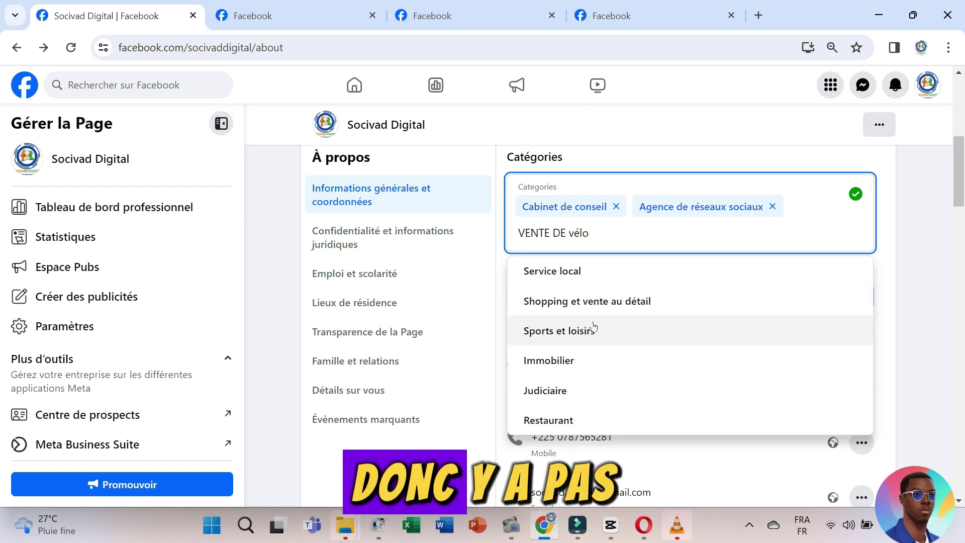
scroll(593, 325, down, 1)
scroll(593, 326, up, 1)
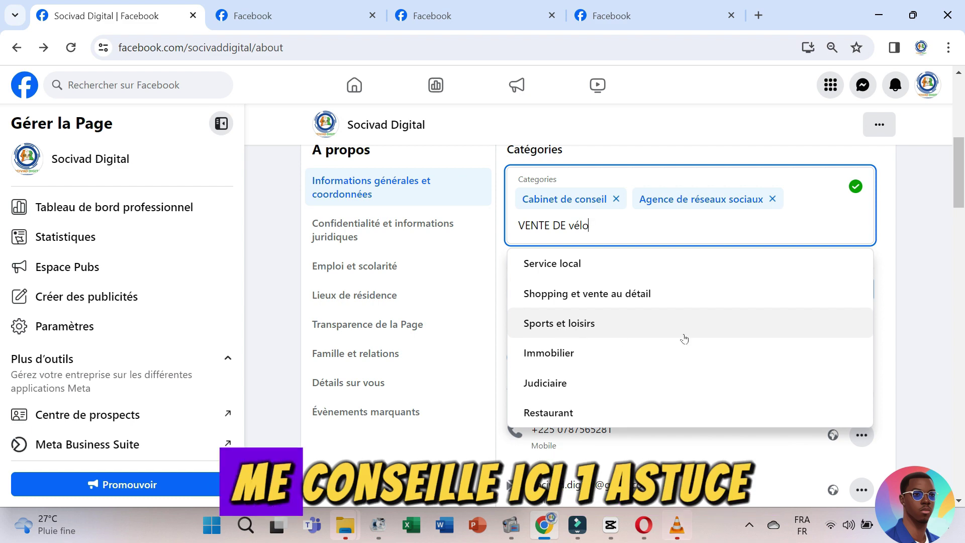
Look up the keyword "digital" in the categories instead, try adding "Appareil photo/photo", and remove that category again
triple_click(565, 228)
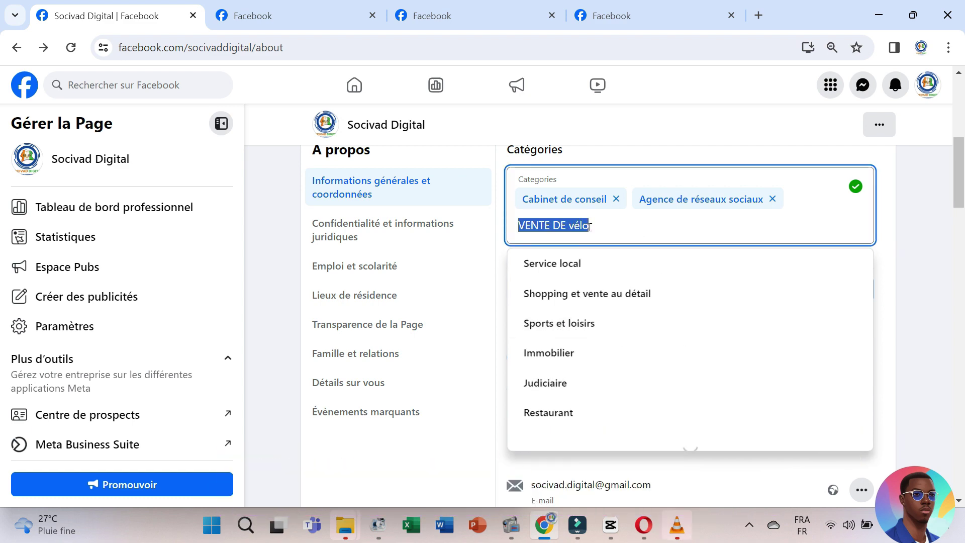
click(589, 226)
key(BackSpace)
key(BackSpace)
key(BackSpace)
key(BackSpace)
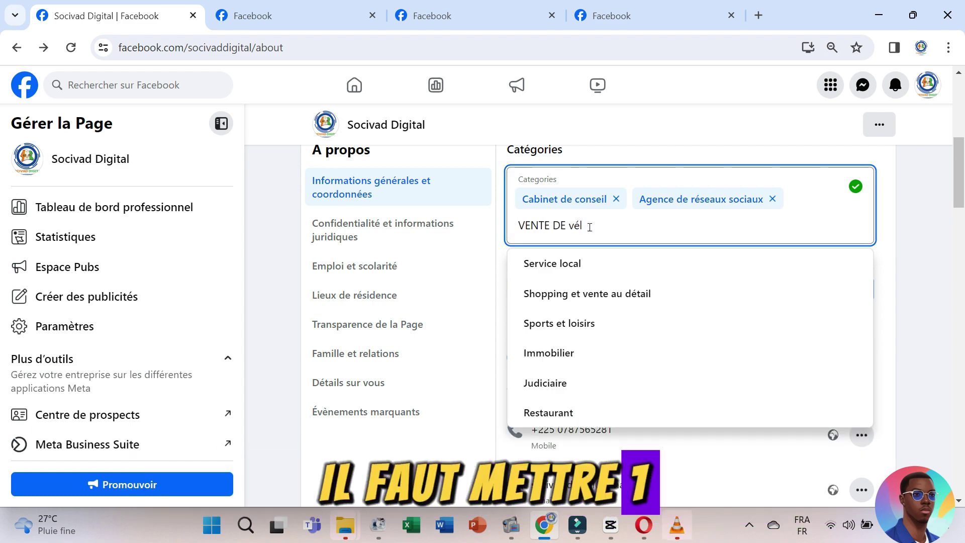
key(ctrl+a)
text(dig)
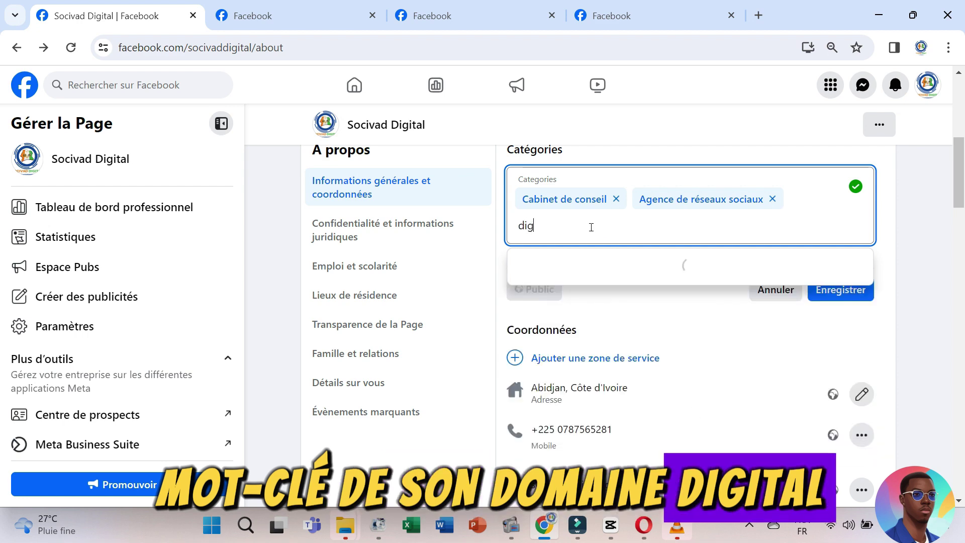
text(ital)
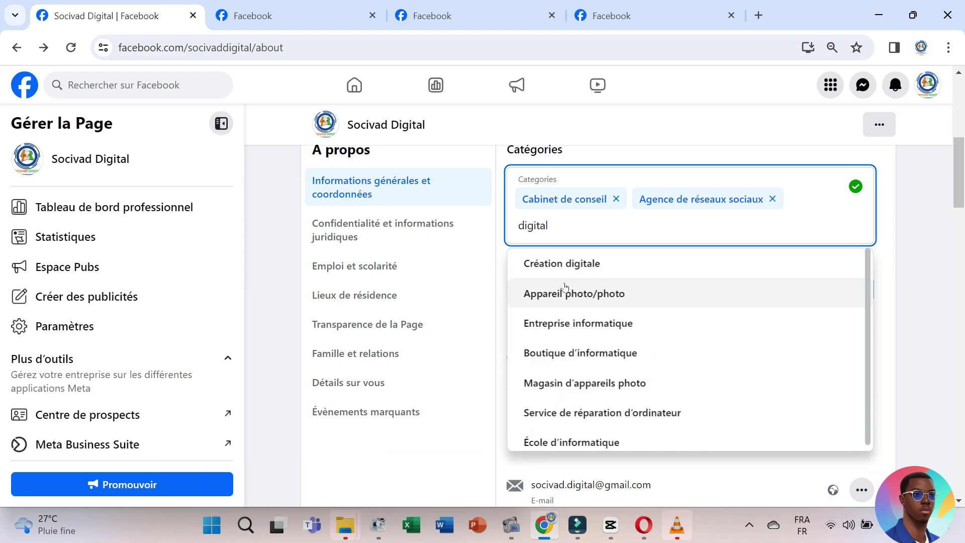
click(552, 294)
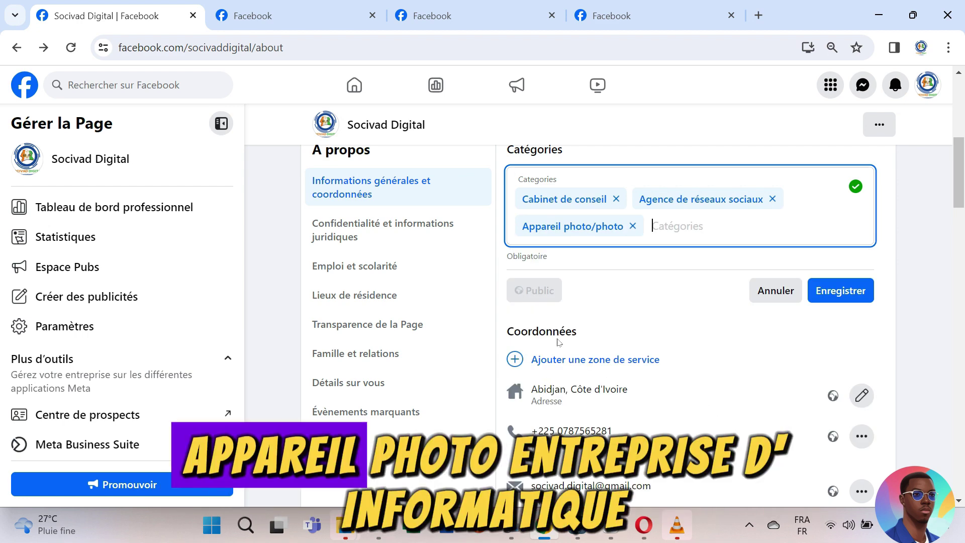
click(633, 227)
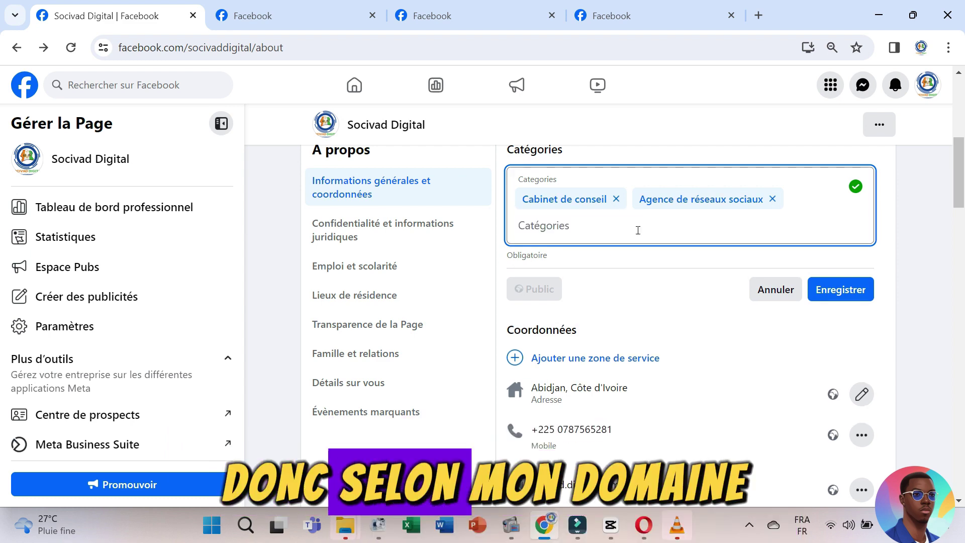
Look up "vetement" in the categories, review the suggested clothing categories, and cancel the category changes
click(622, 230)
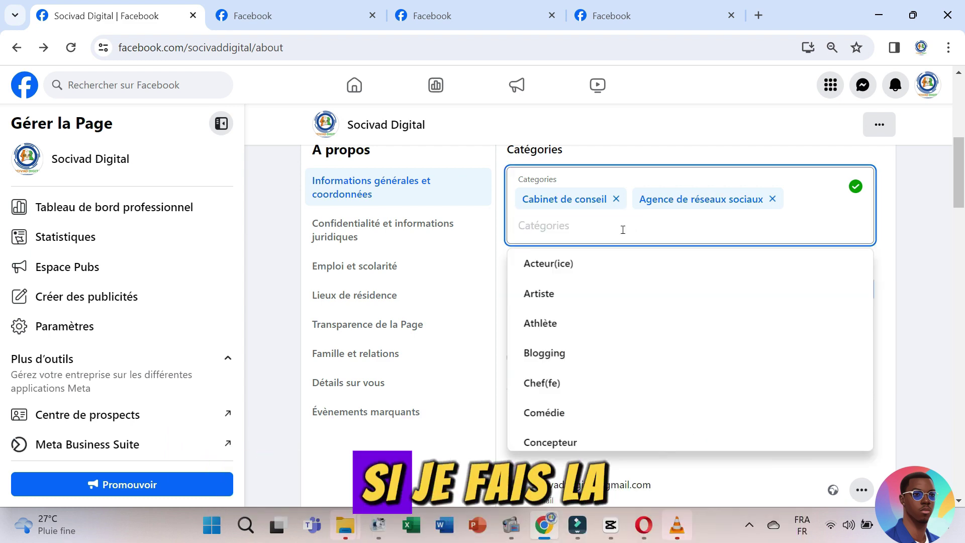
text(vetem)
text(ent)
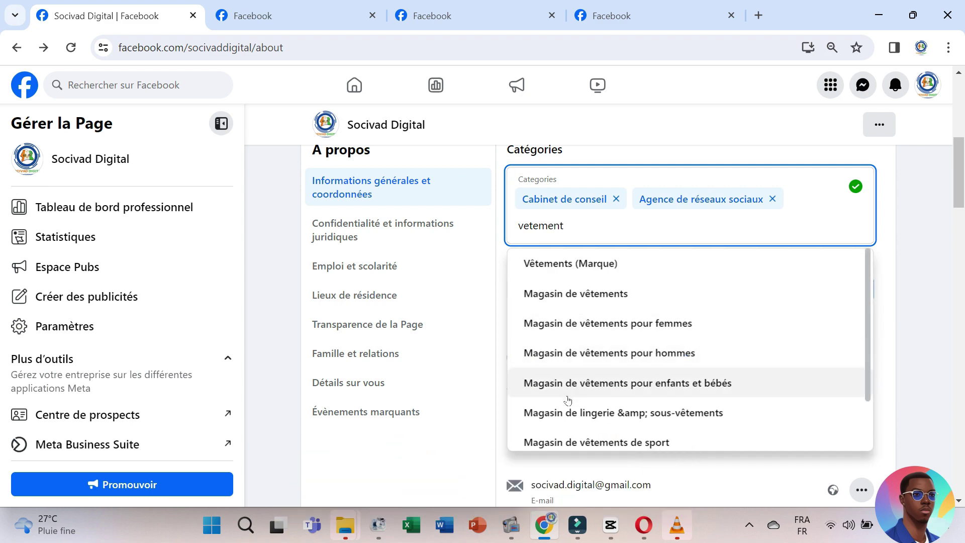
scroll(567, 399, down, 2)
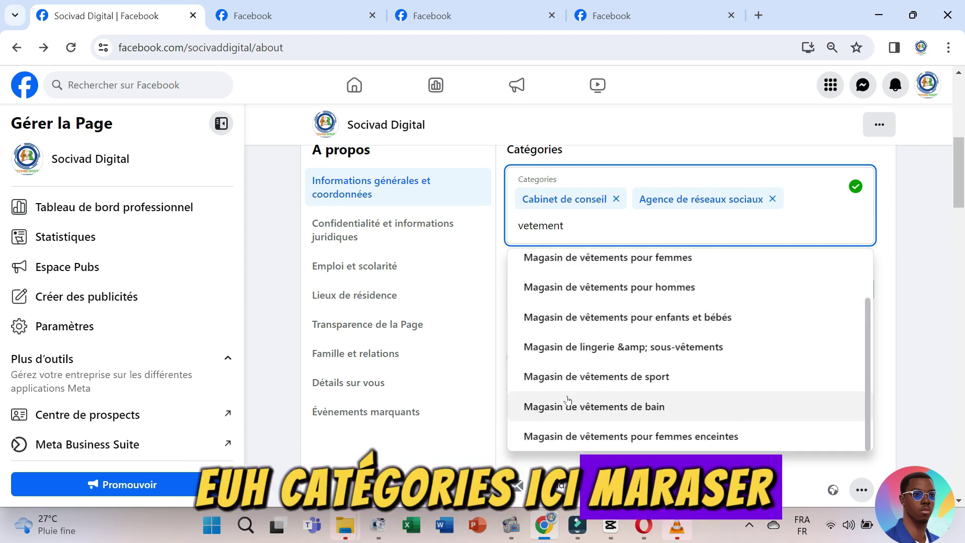
scroll(628, 335, up, 2)
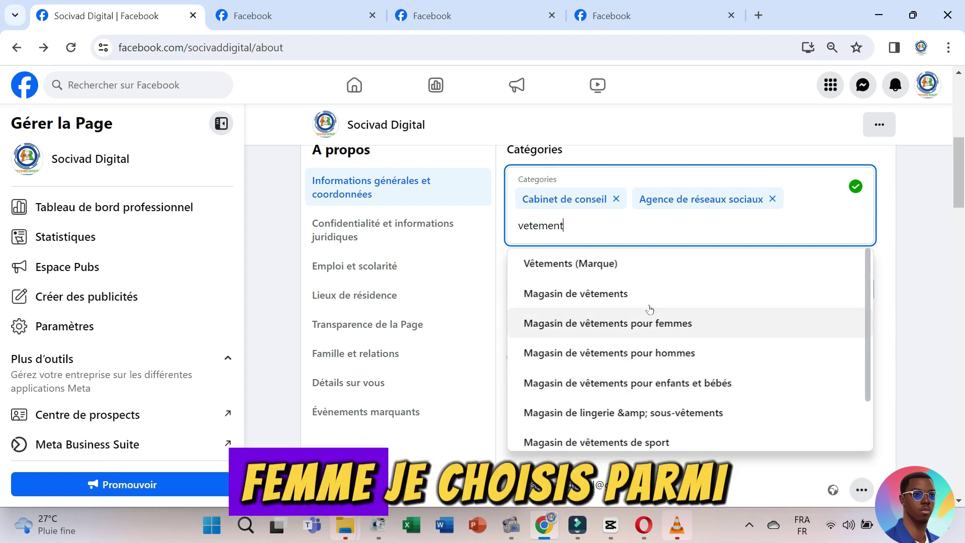
double_click(670, 230)
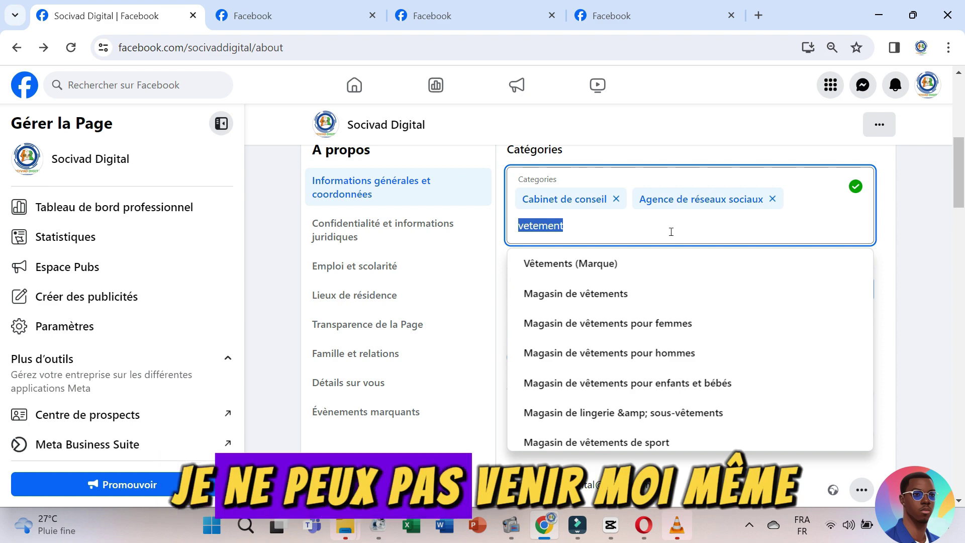
click(804, 162)
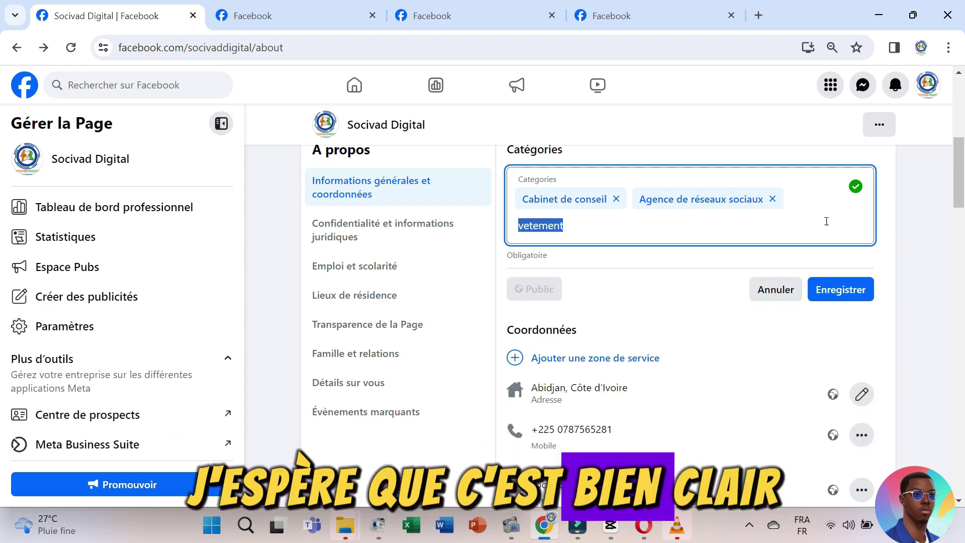
click(774, 290)
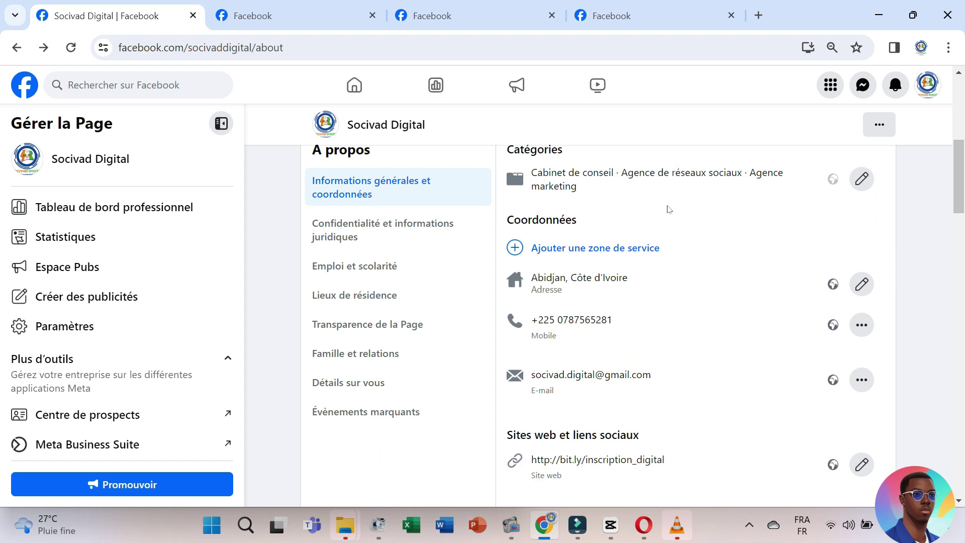
Review the Page's service area field, and open the address for editing to inspect its street and city fields
click(588, 248)
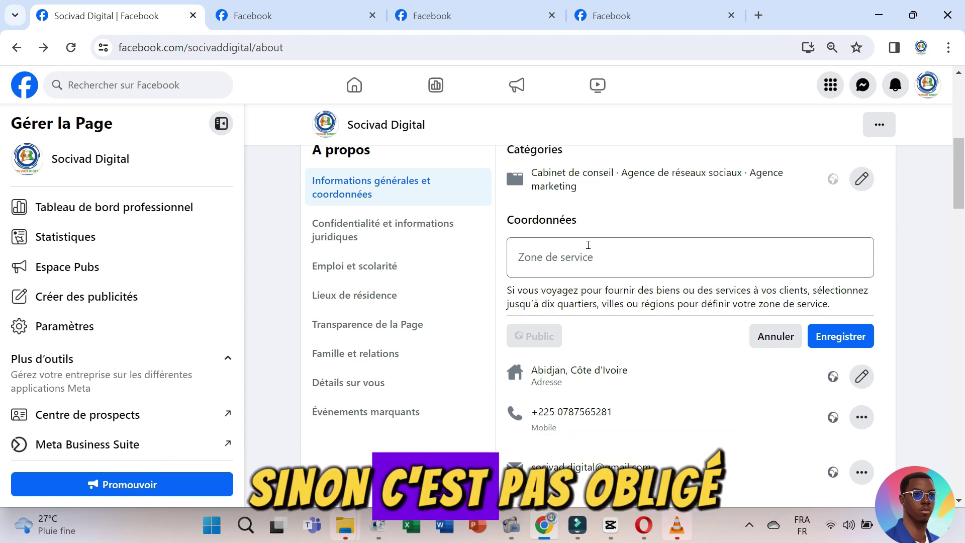
click(775, 336)
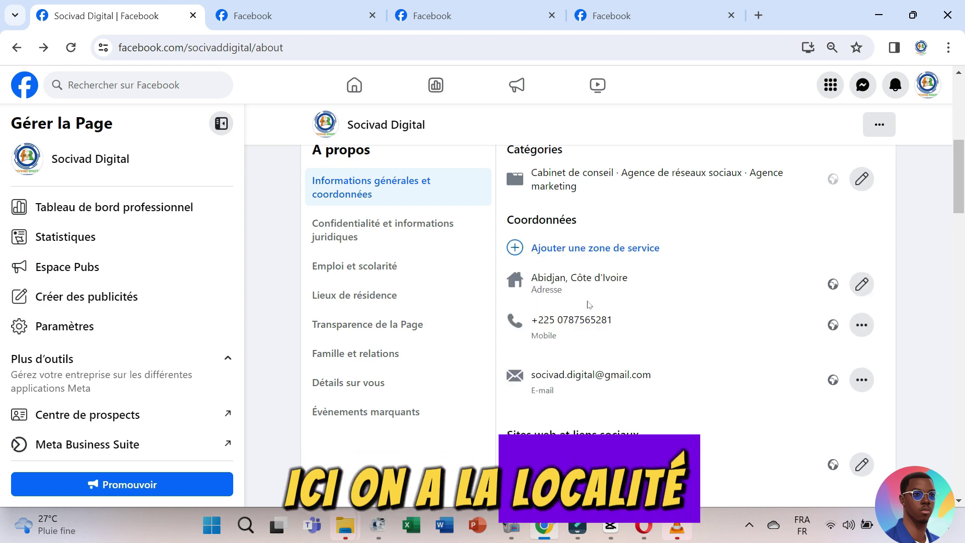
click(861, 284)
click(690, 288)
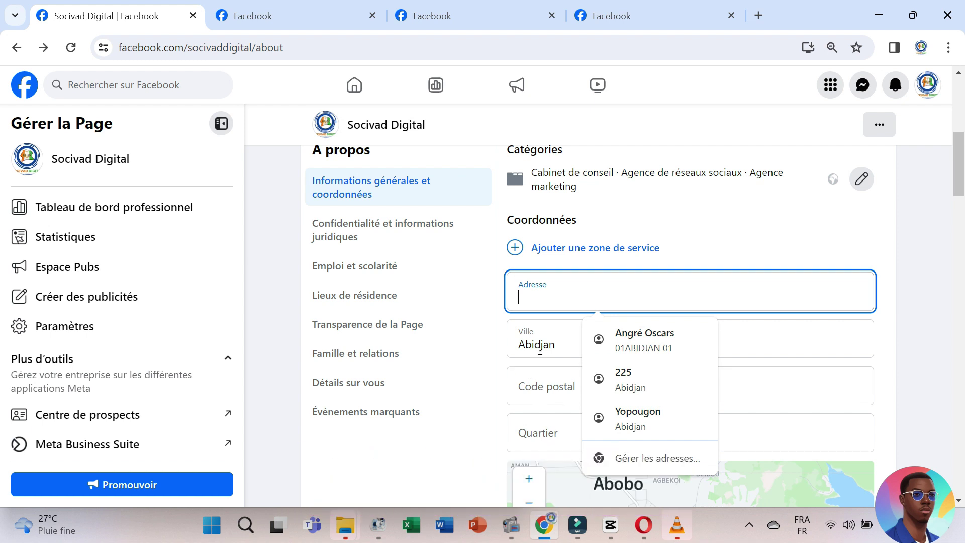
double_click(568, 343)
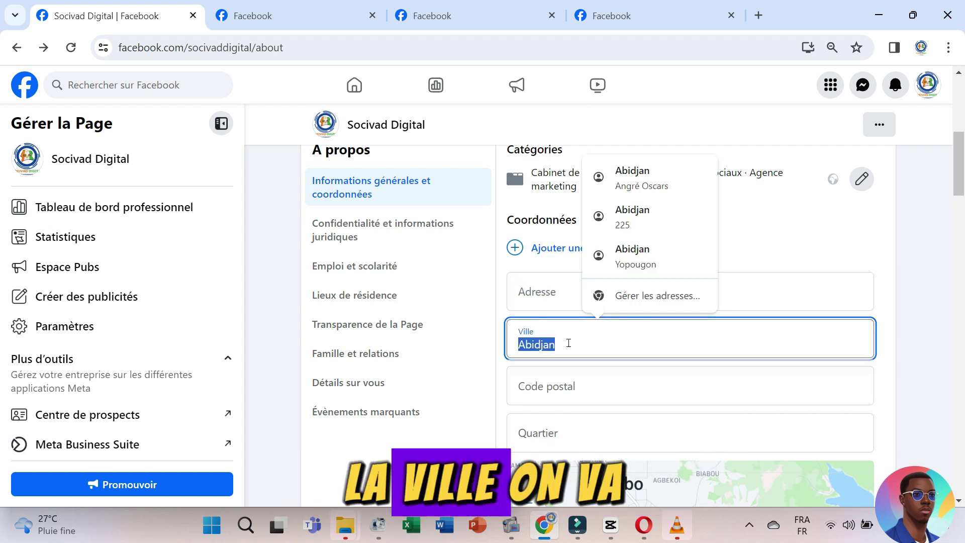
click(531, 292)
click(648, 248)
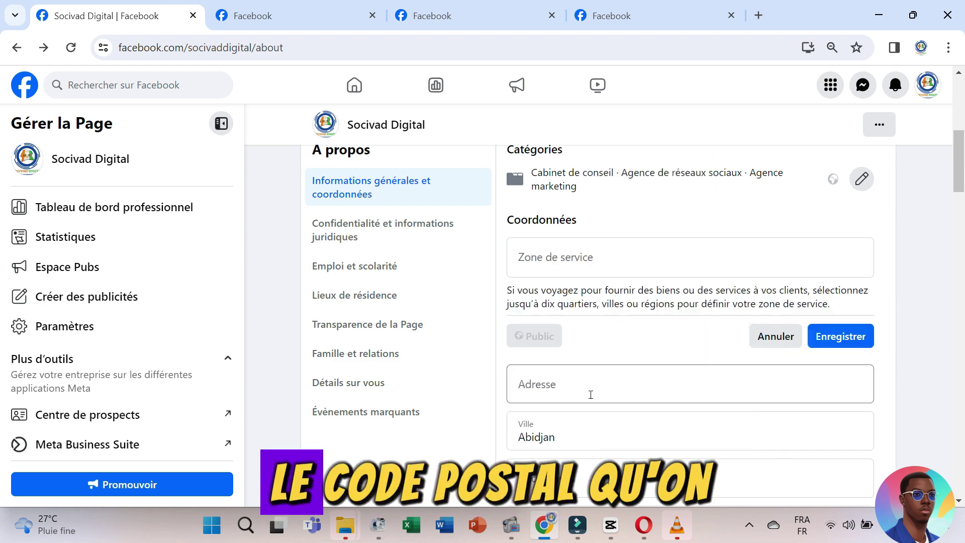
Examine the address form's street, city, postal code, district and map, and close the address without saving
scroll(571, 440, down, 2)
click(571, 272)
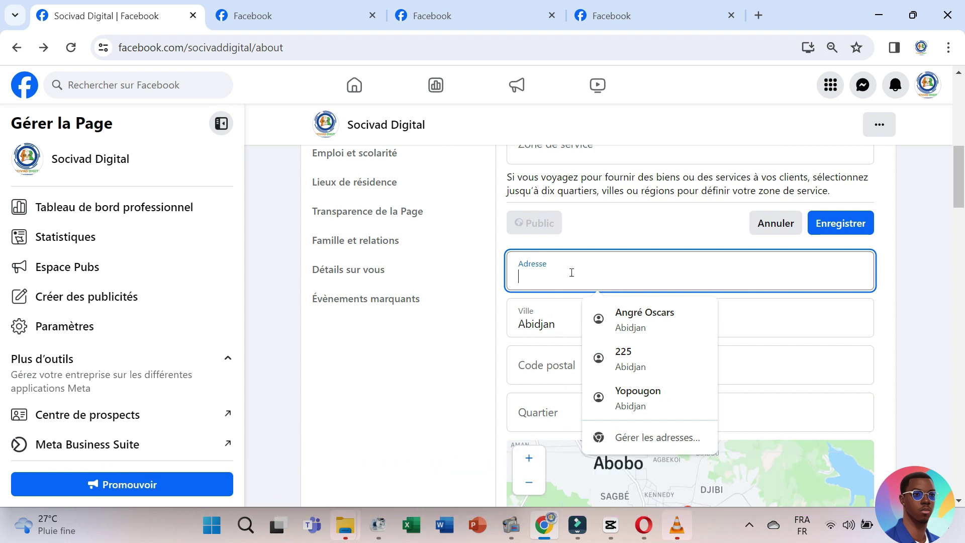
click(569, 326)
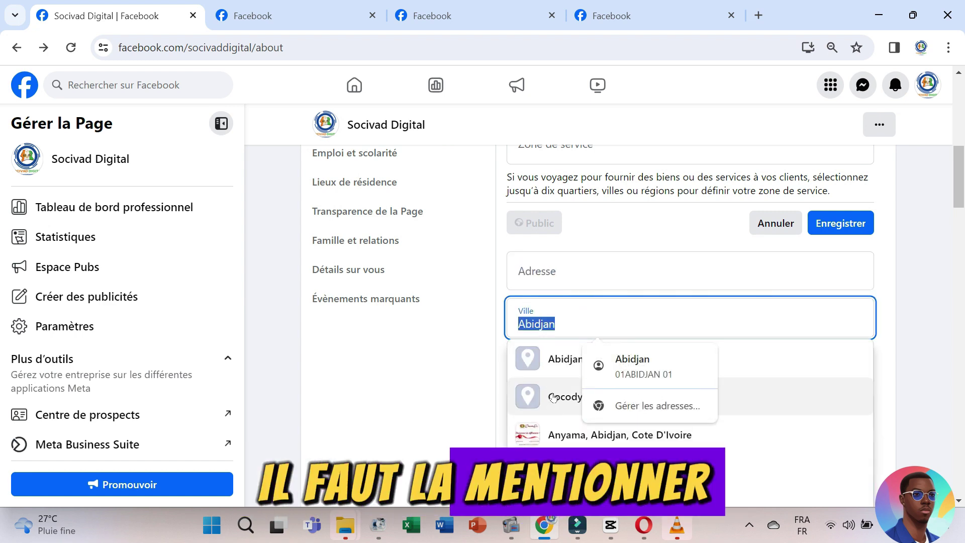
click(720, 269)
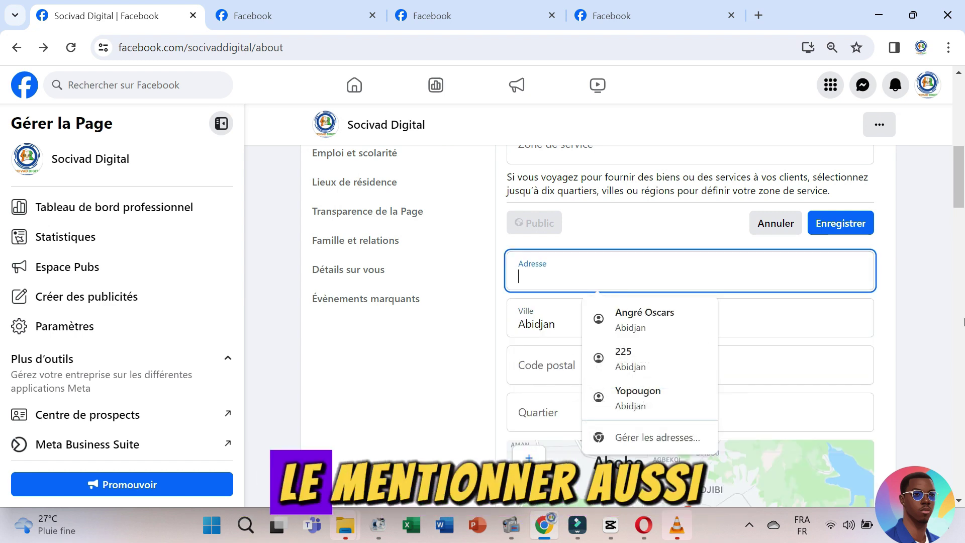
click(932, 328)
scroll(932, 328, down, 3)
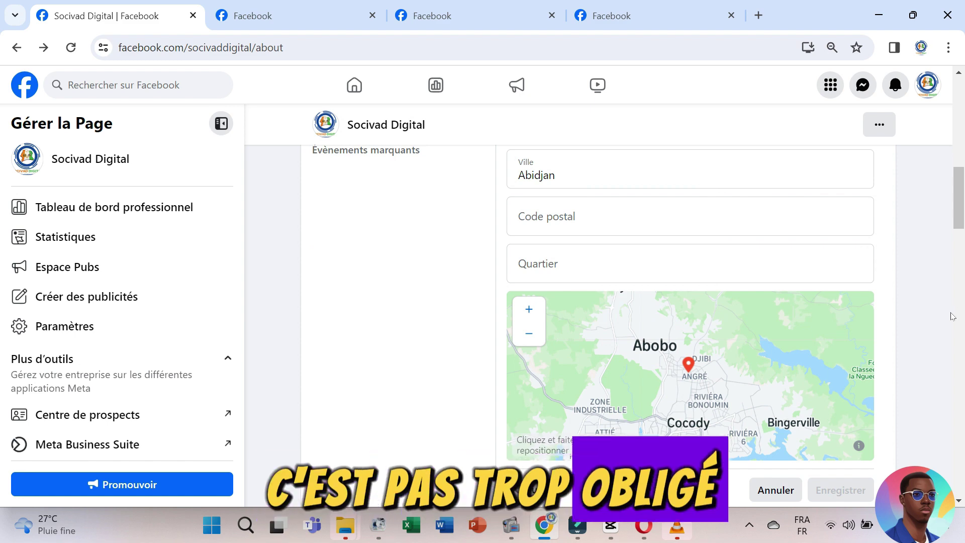
scroll(835, 329, down, 3)
click(787, 307)
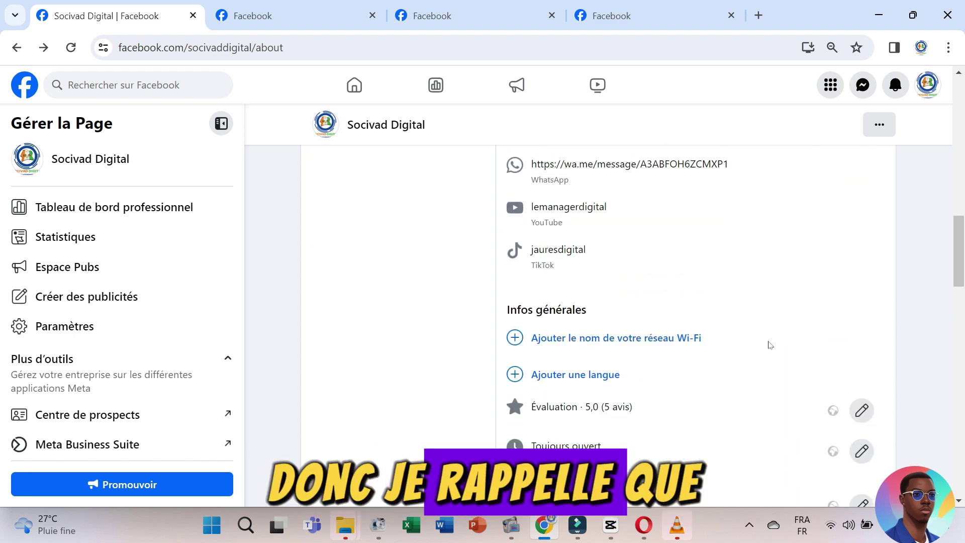
Open the Page's mobile number for modification, cancel it, and review the options available for the e-mail contact
scroll(769, 345, up, 4)
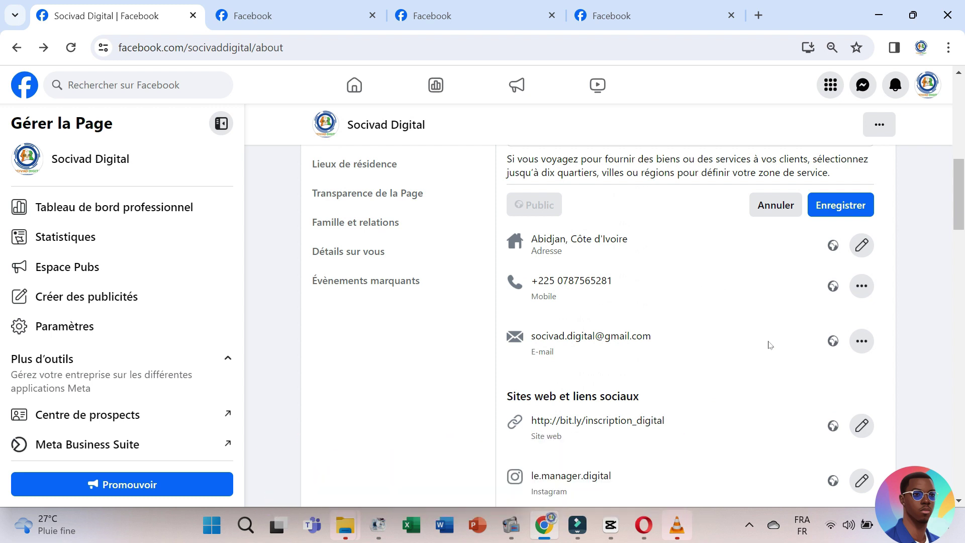
click(860, 287)
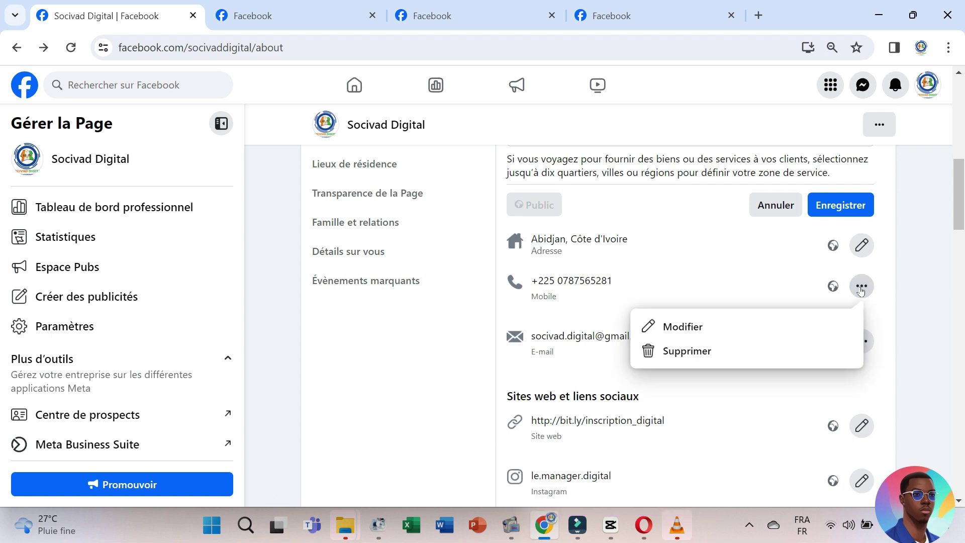
click(768, 327)
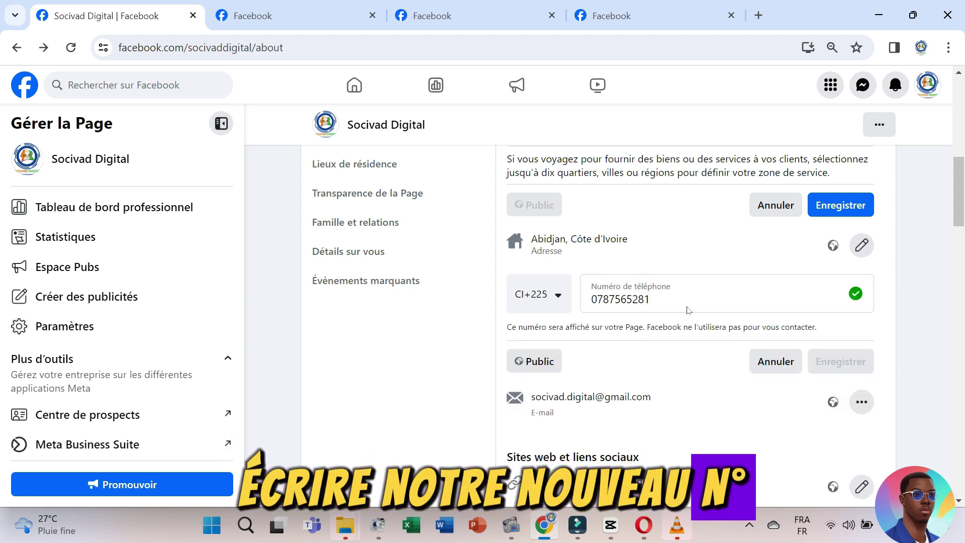
click(758, 362)
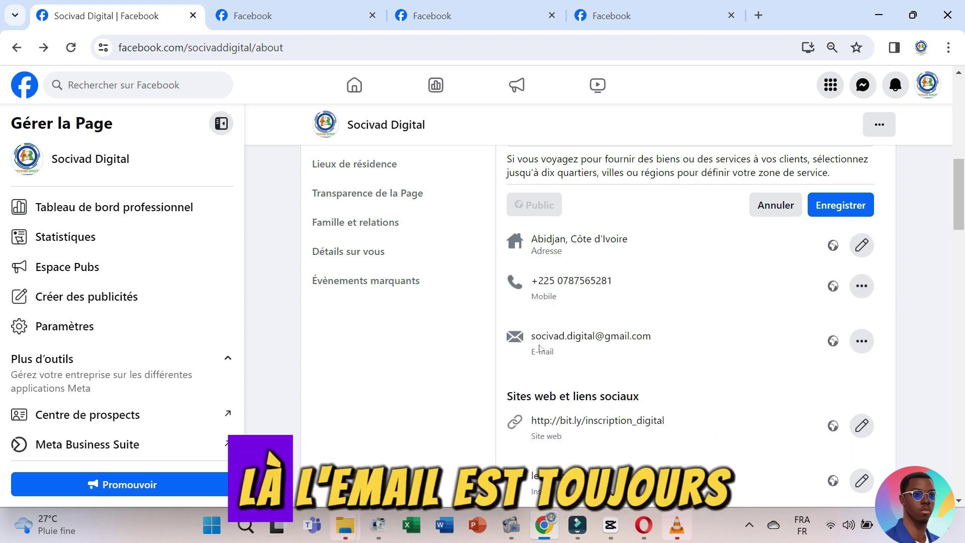
click(860, 341)
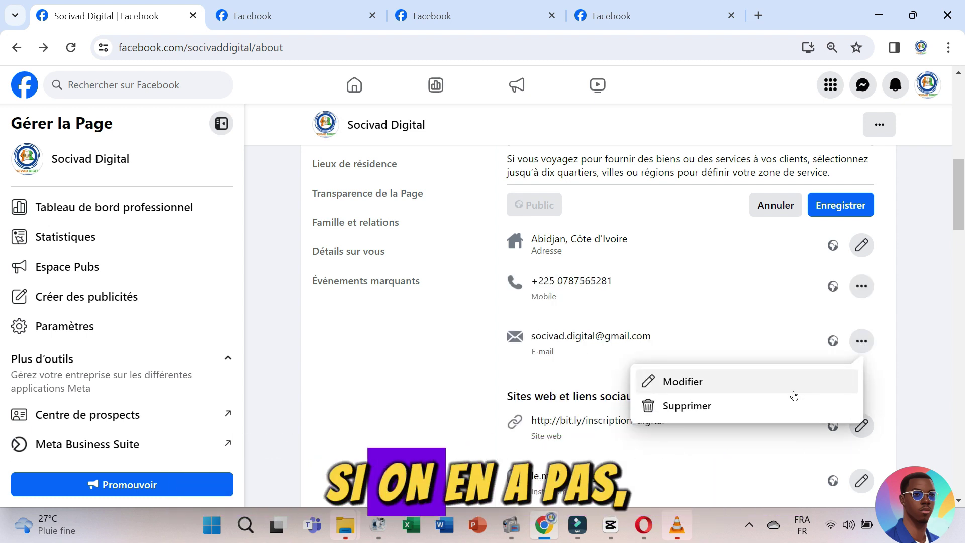
click(918, 359)
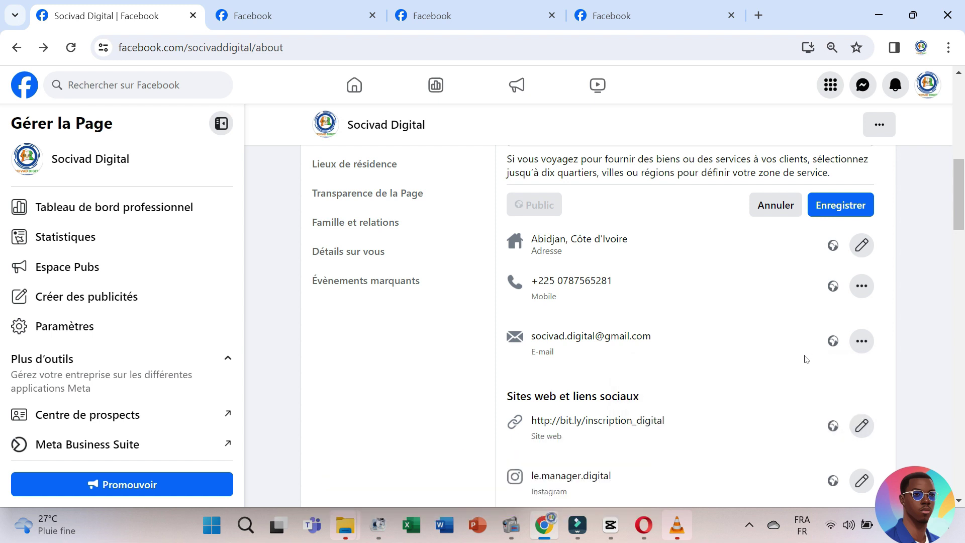
Open the Page's website address for editing and add three empty website address fields
scroll(685, 398, down, 1)
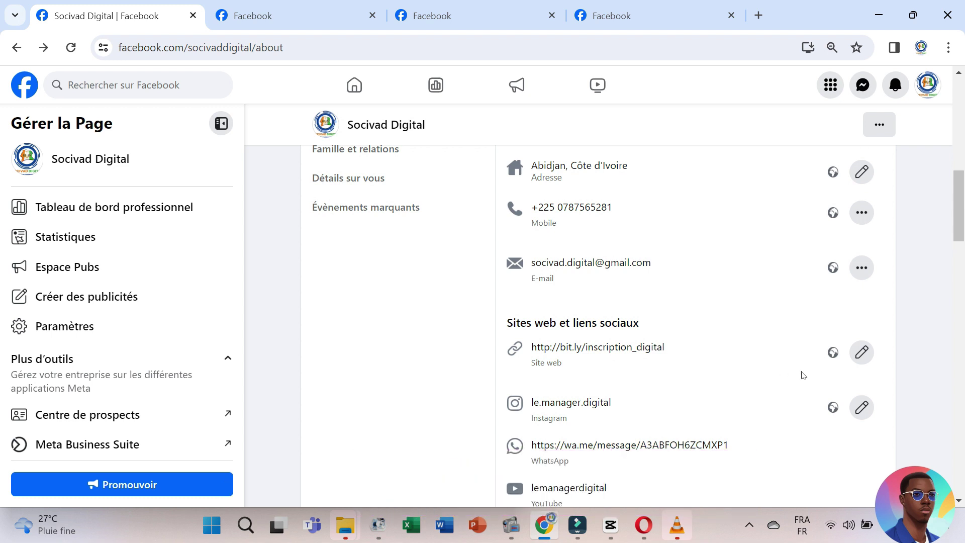
click(863, 352)
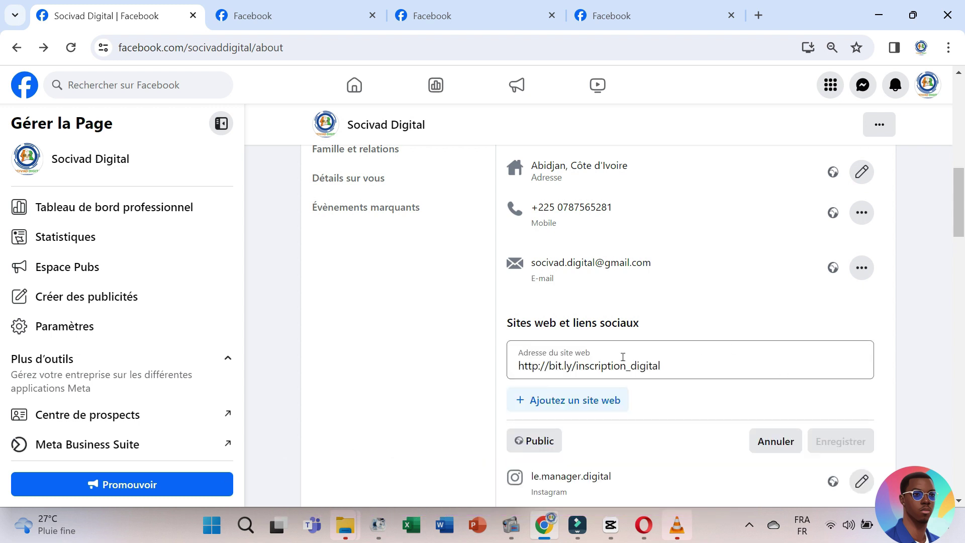
click(593, 401)
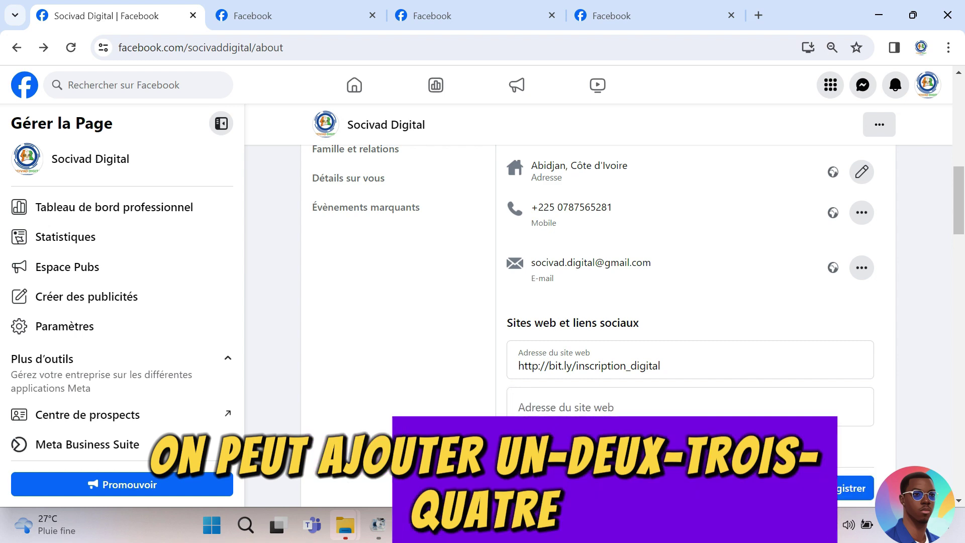
click(575, 446)
scroll(575, 423, down, 2)
click(575, 423)
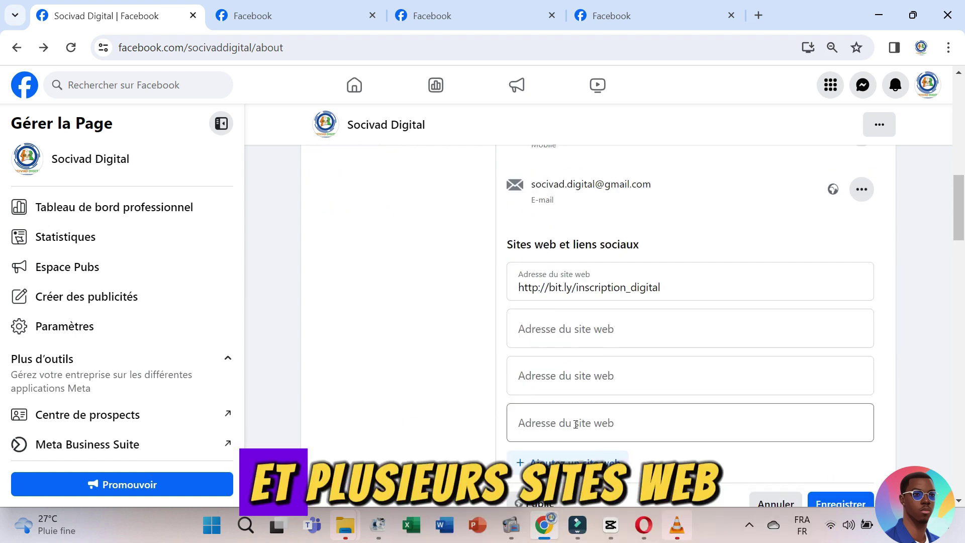
Review the additional website address fields, highlight the existing website link, and cancel the website changes
click(605, 341)
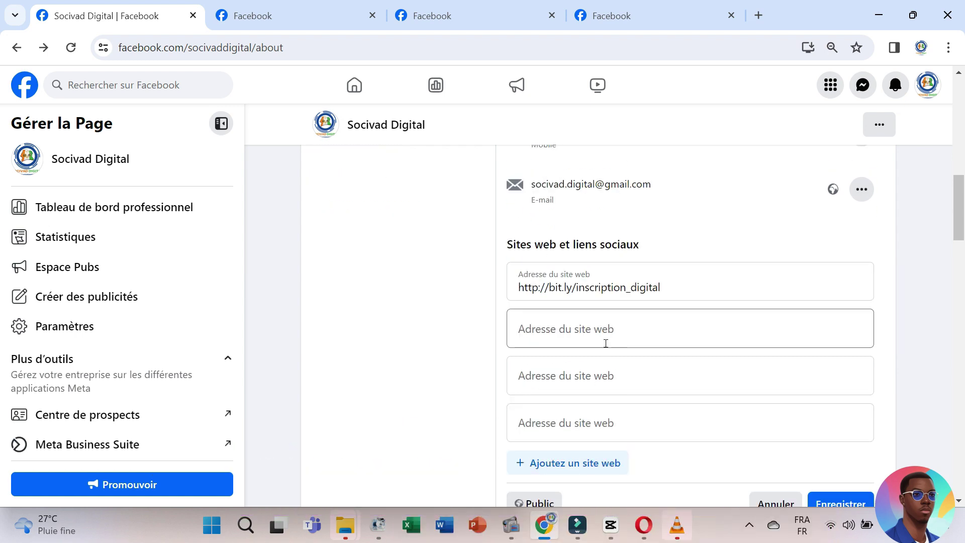
click(666, 289)
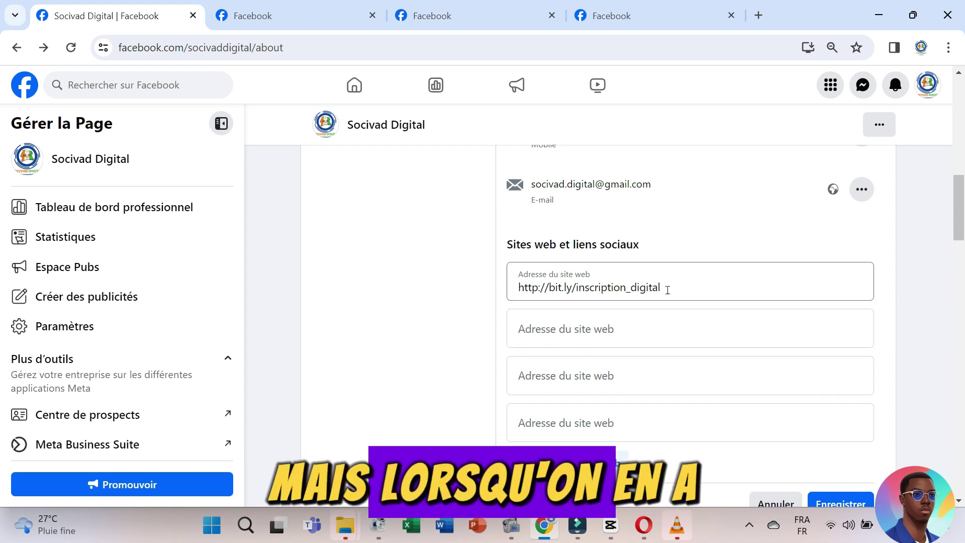
drag(666, 287, 500, 288)
click(732, 255)
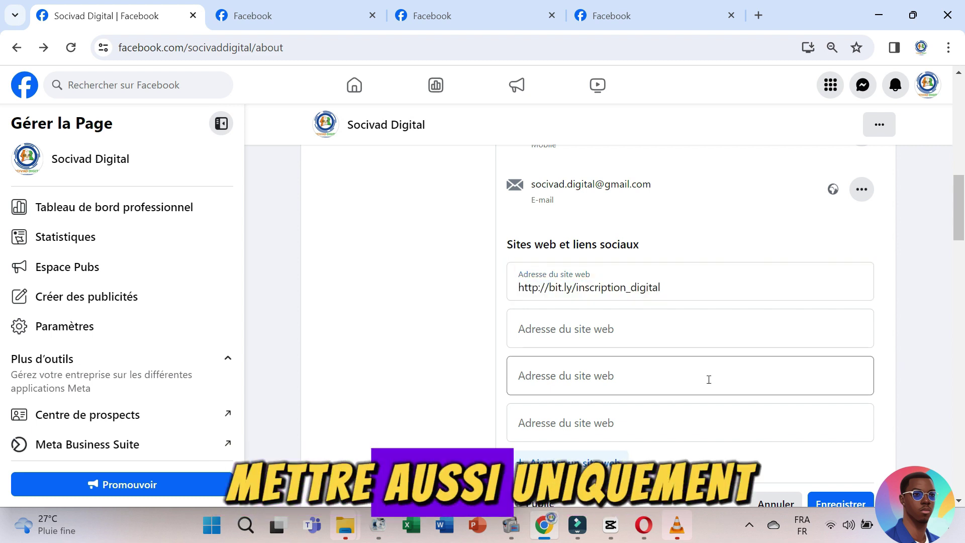
scroll(707, 379, down, 2)
click(774, 385)
scroll(616, 237, up, 1)
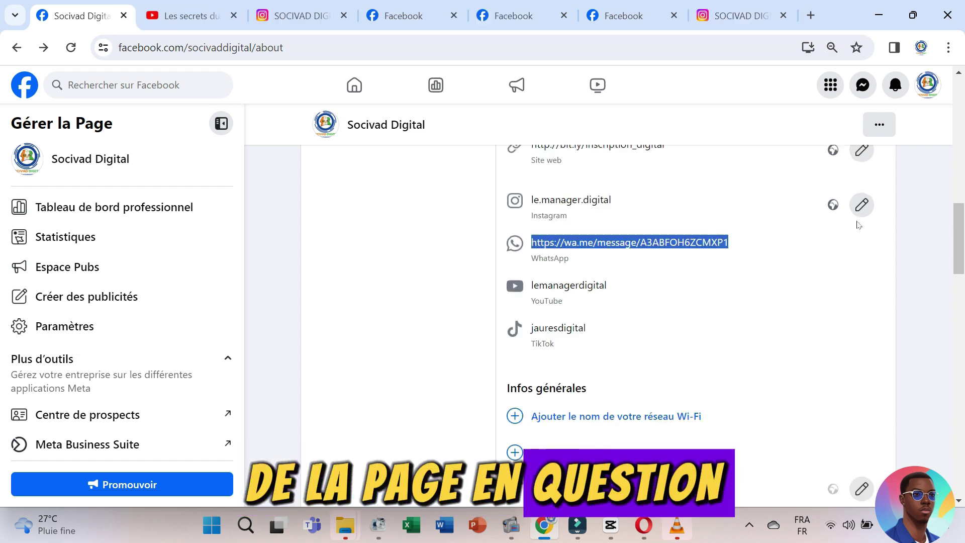
Try adding a social link for LinkedIn to the Page's social accounts, leave its username empty, and cancel the changes
scroll(859, 225, up, 1)
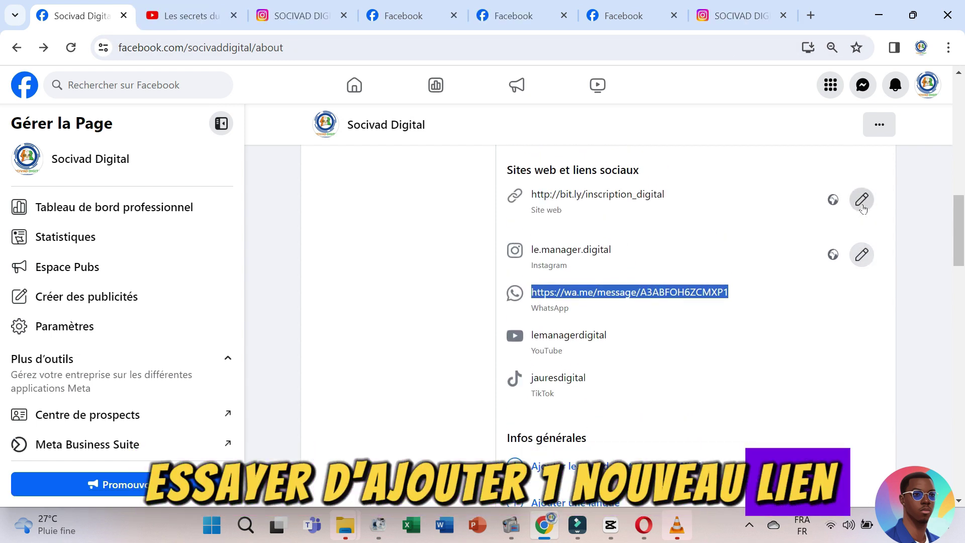
click(860, 253)
scroll(678, 352, down, 1)
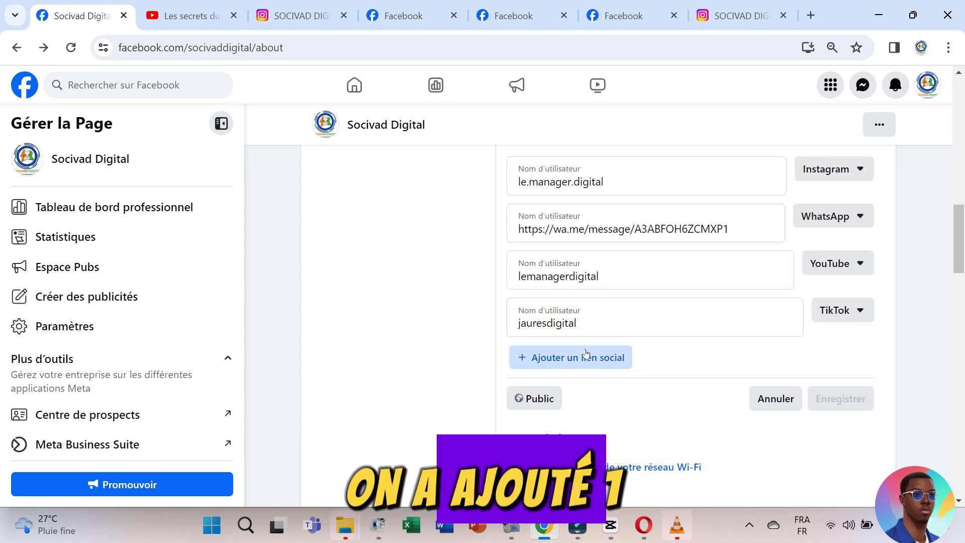
click(586, 355)
click(816, 357)
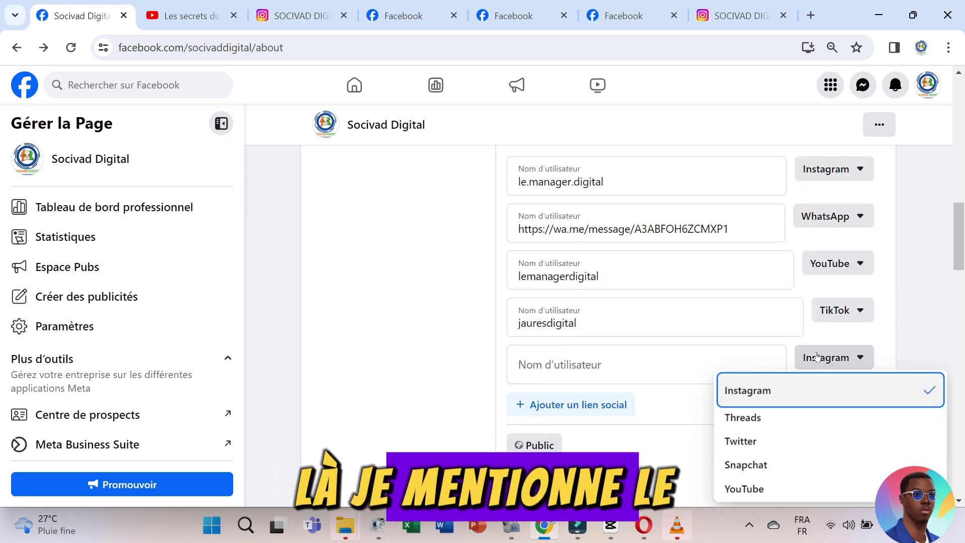
scroll(771, 425, down, 1)
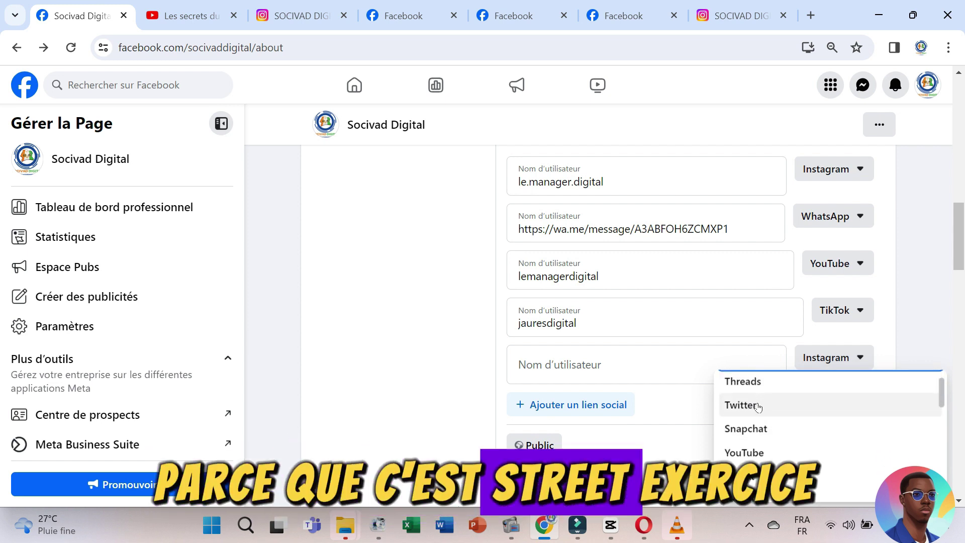
scroll(781, 432, down, 3)
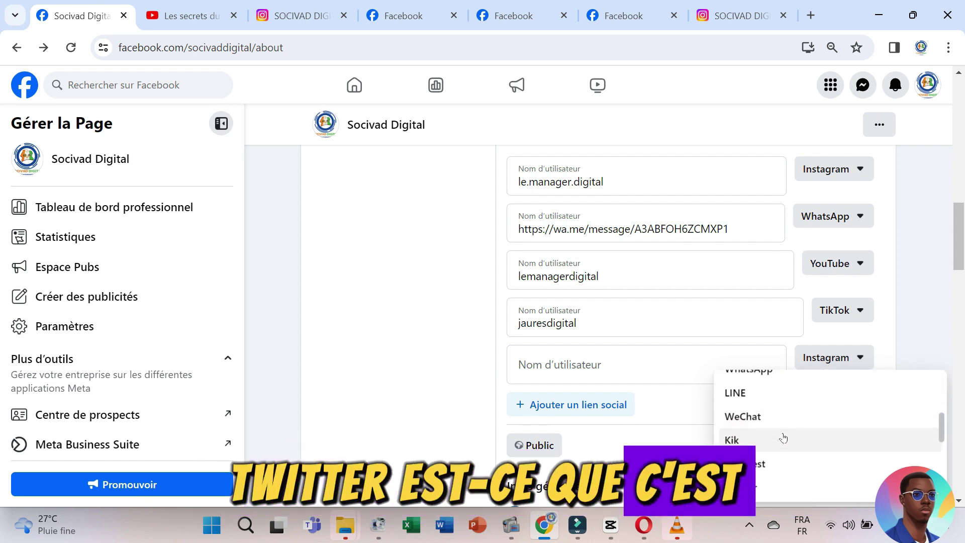
scroll(779, 435, down, 5)
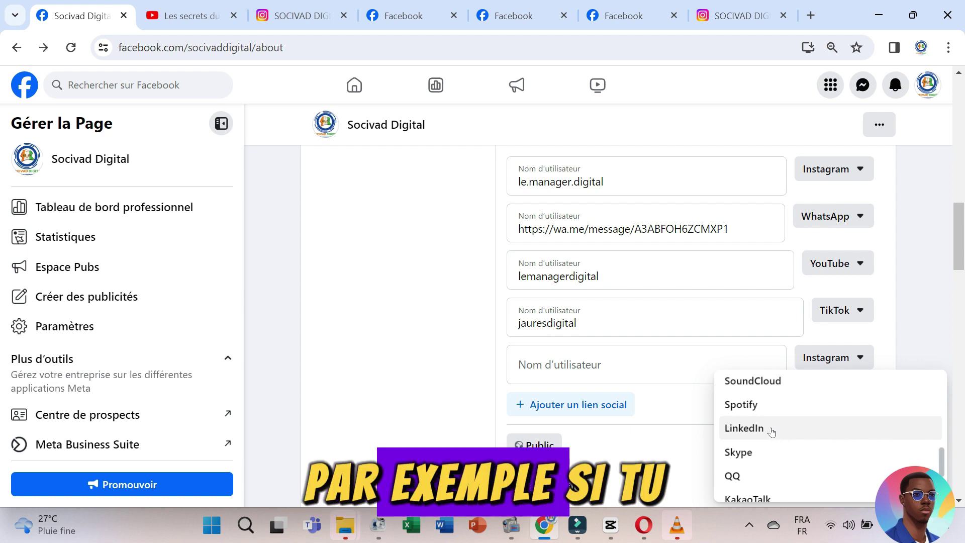
click(772, 429)
click(610, 360)
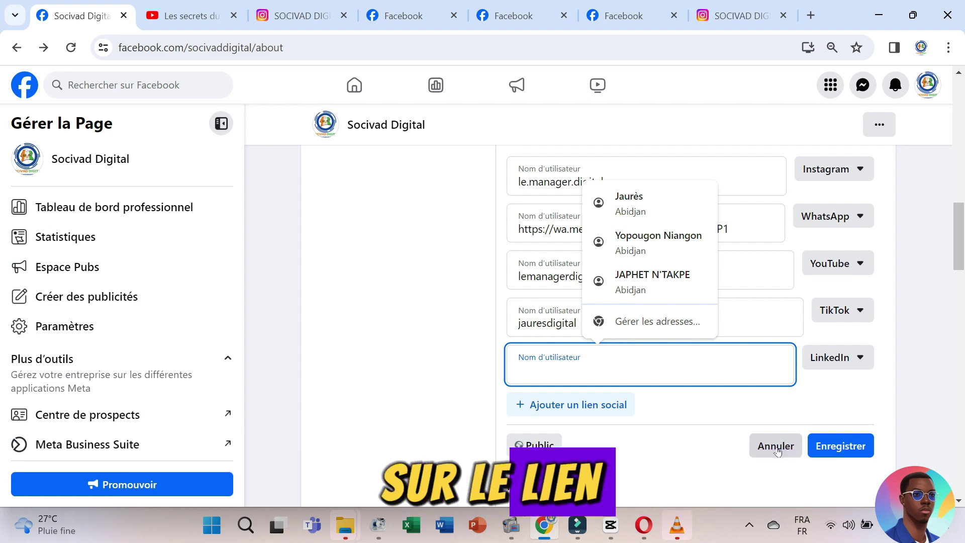
Examine the Wi-Fi network name field and Wi-Fi status options under Infos générales, and cancel without adding a network
scroll(595, 352, down, 1)
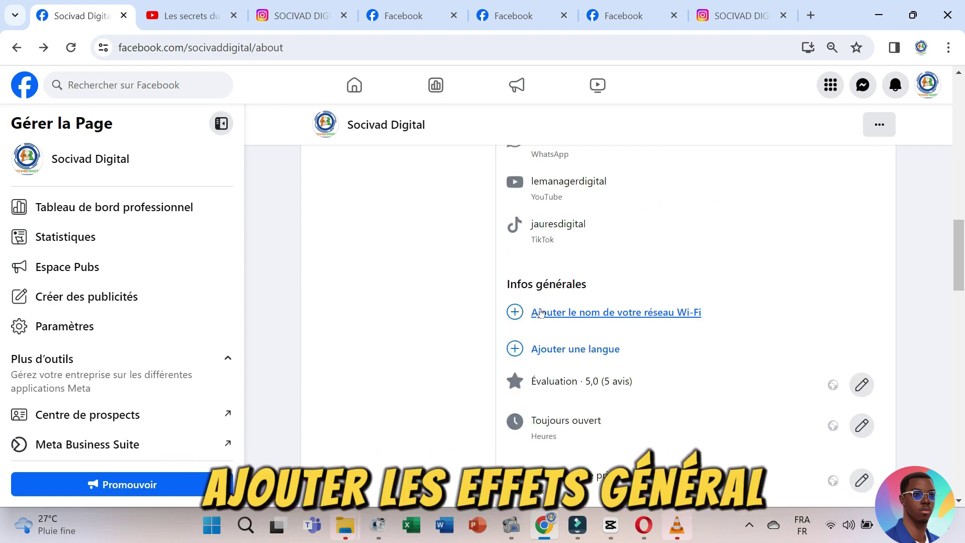
click(680, 314)
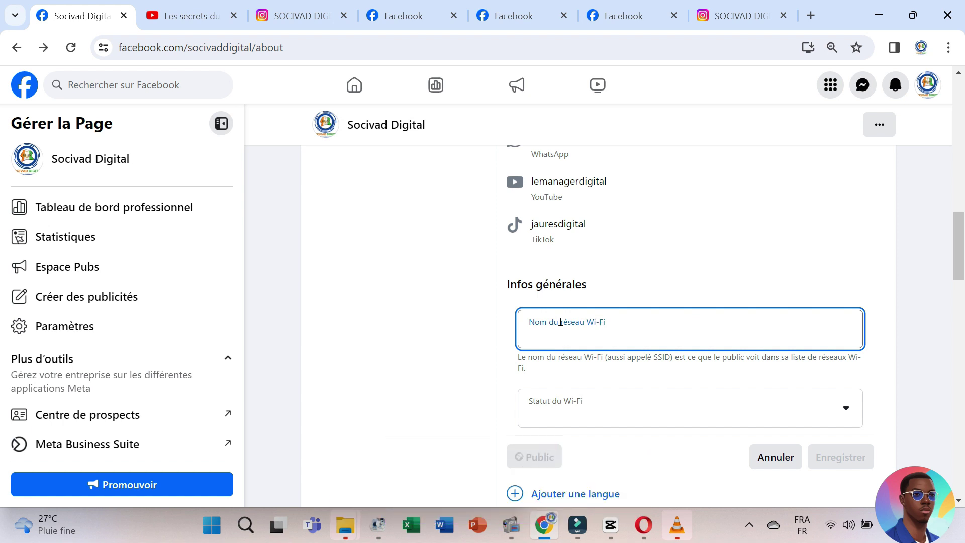
click(682, 412)
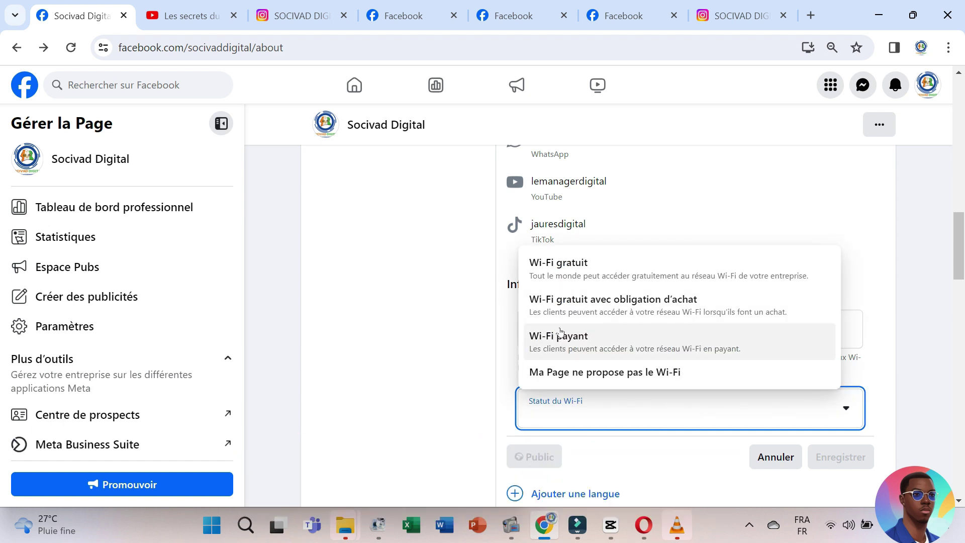
click(704, 216)
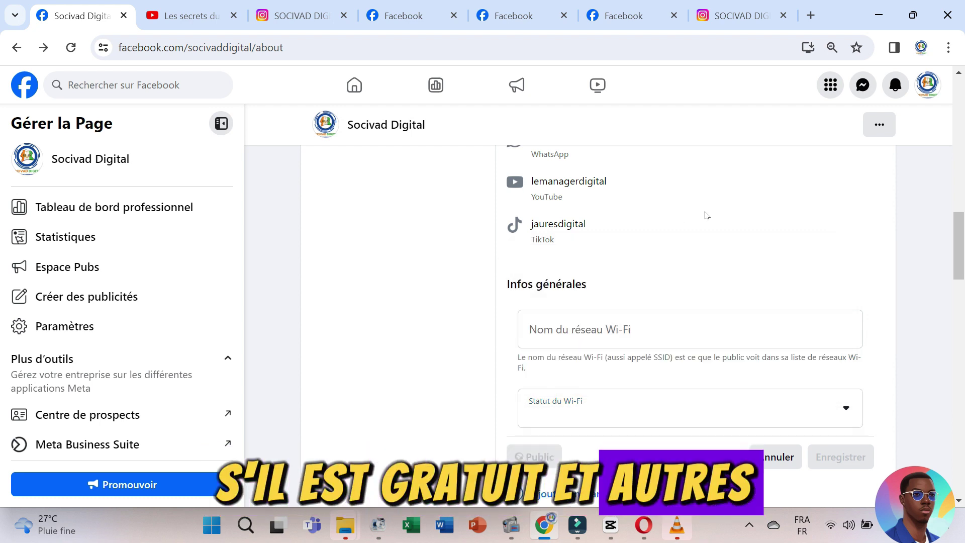
click(777, 454)
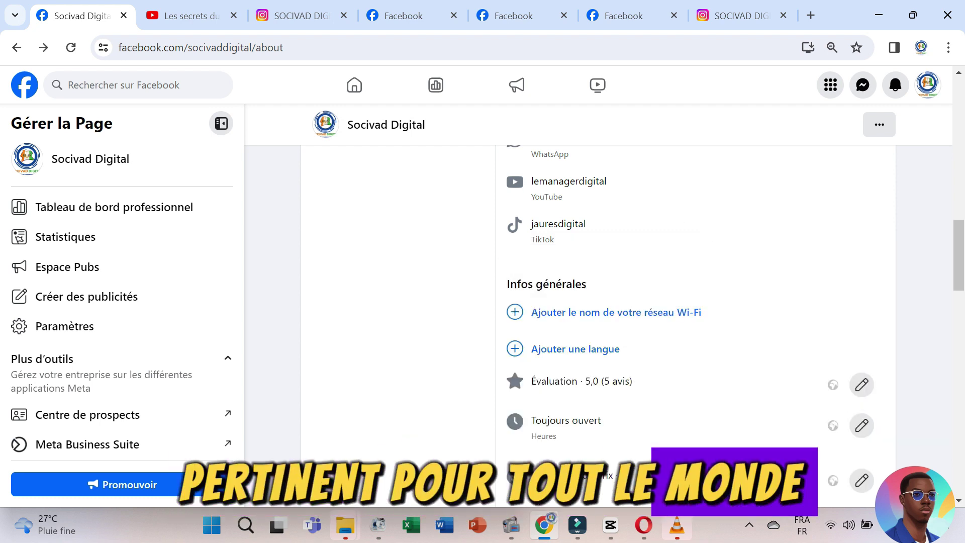
Examine the setting that allows reviews on the Page, locate the Page's Avis section, and close the setting without saving
scroll(856, 306, down, 1)
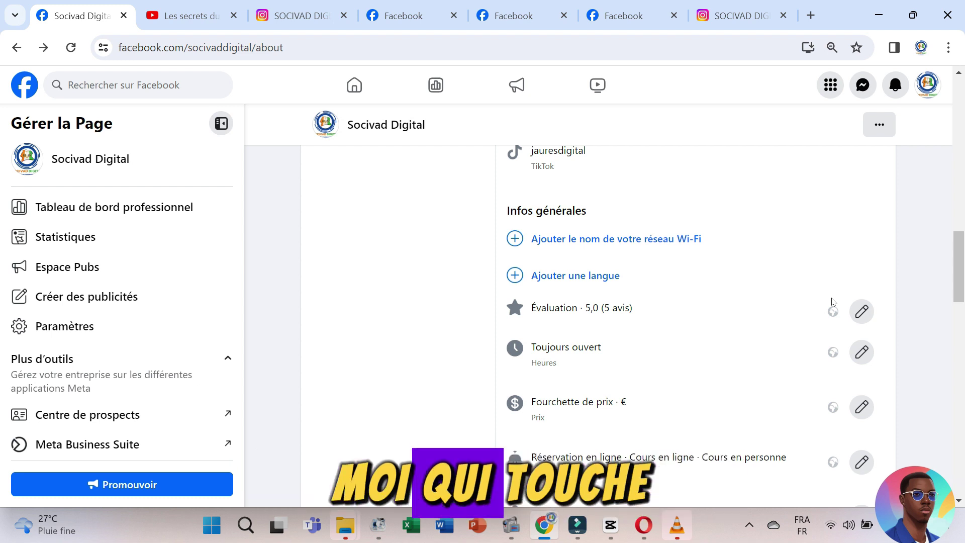
click(862, 310)
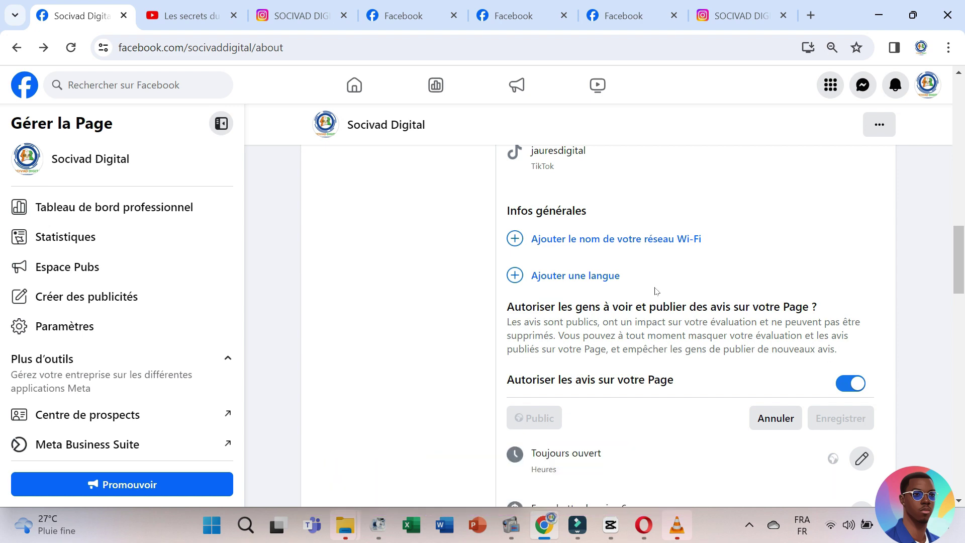
scroll(655, 291, up, 15)
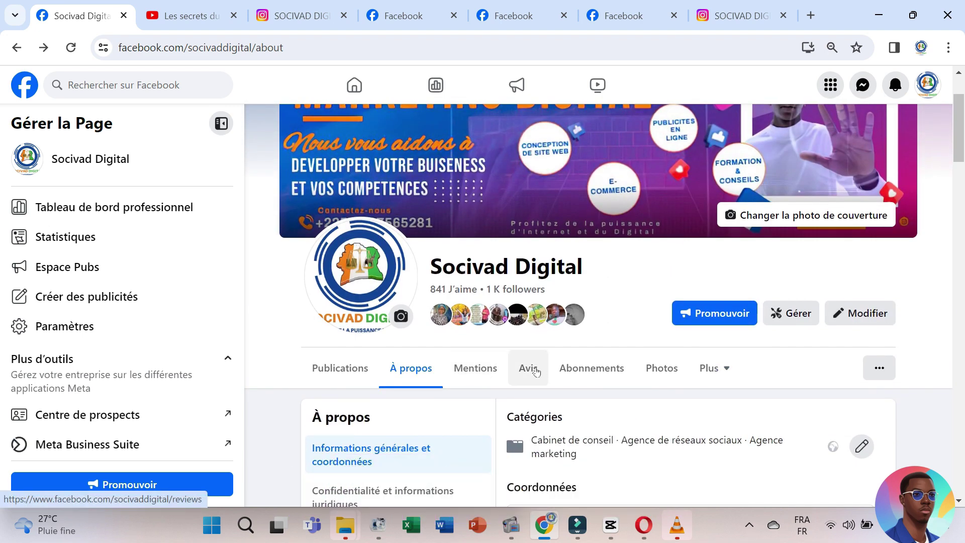
scroll(535, 372, down, 10)
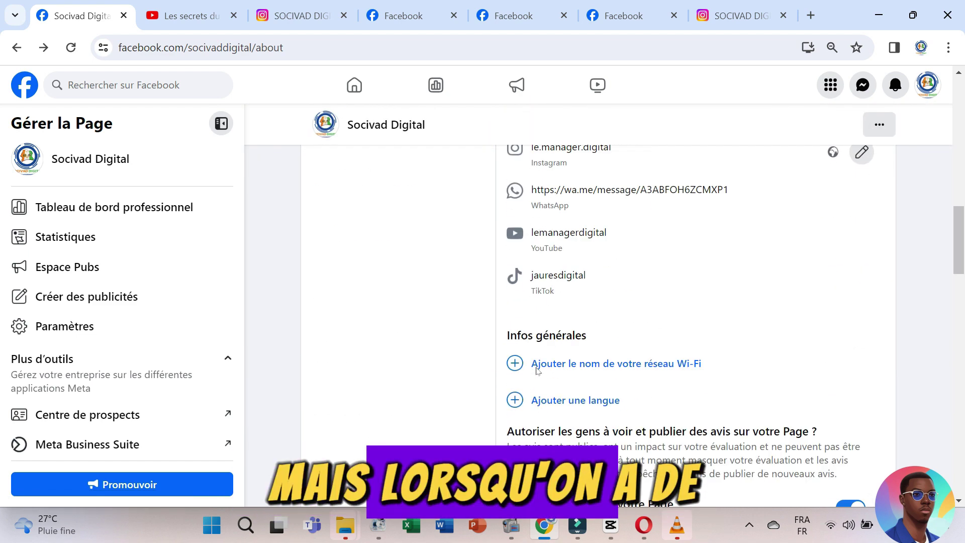
scroll(536, 370, down, 3)
click(768, 360)
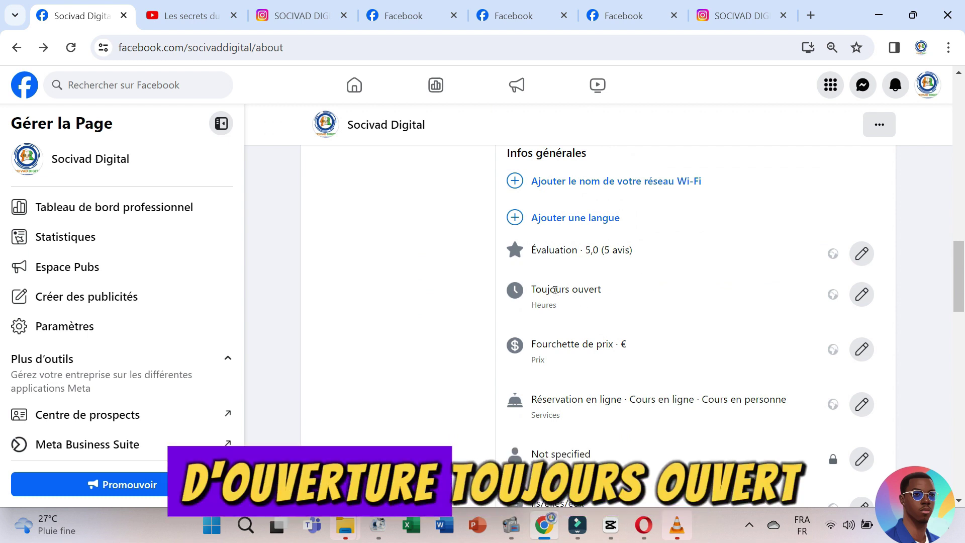
Open the opening hours for editing and preview the weekly schedule under Ouvert à certaines heures
click(861, 294)
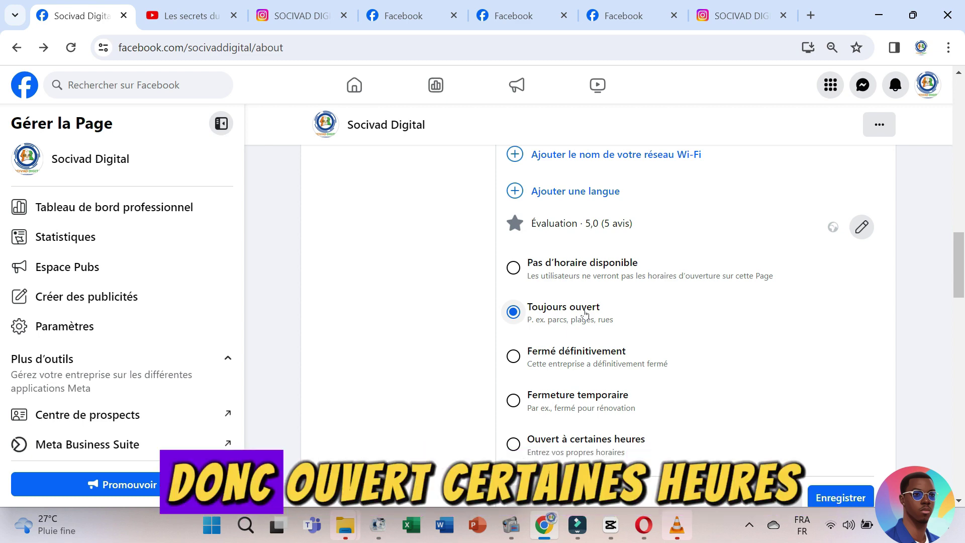
click(526, 439)
scroll(628, 440, down, 3)
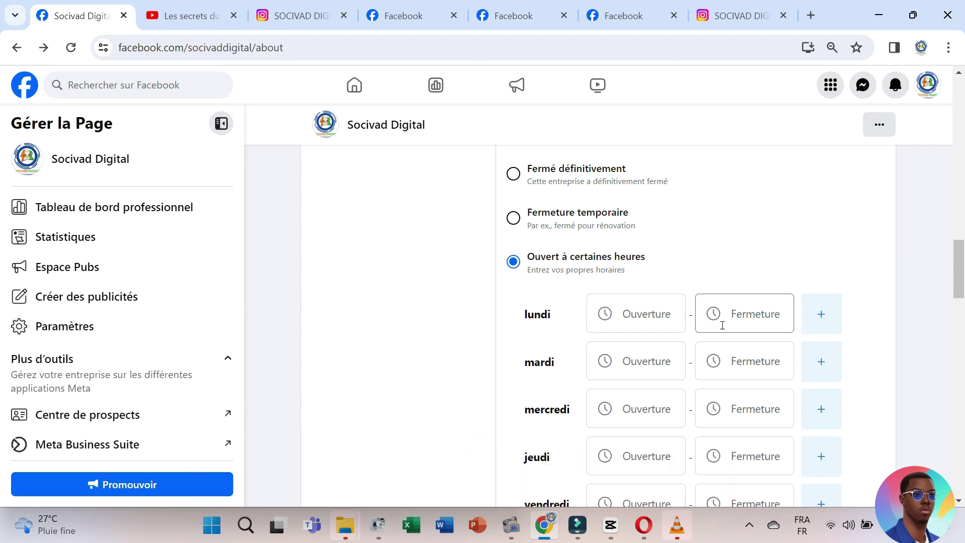
Set the Page's opening hours to Toujours ouvert and save them
scroll(658, 264, up, 2)
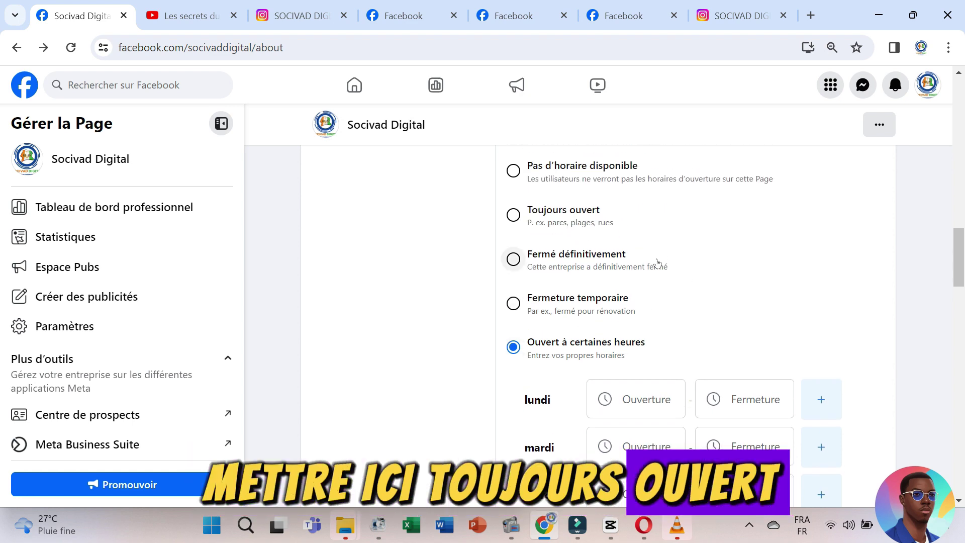
click(535, 214)
scroll(536, 215, down, 3)
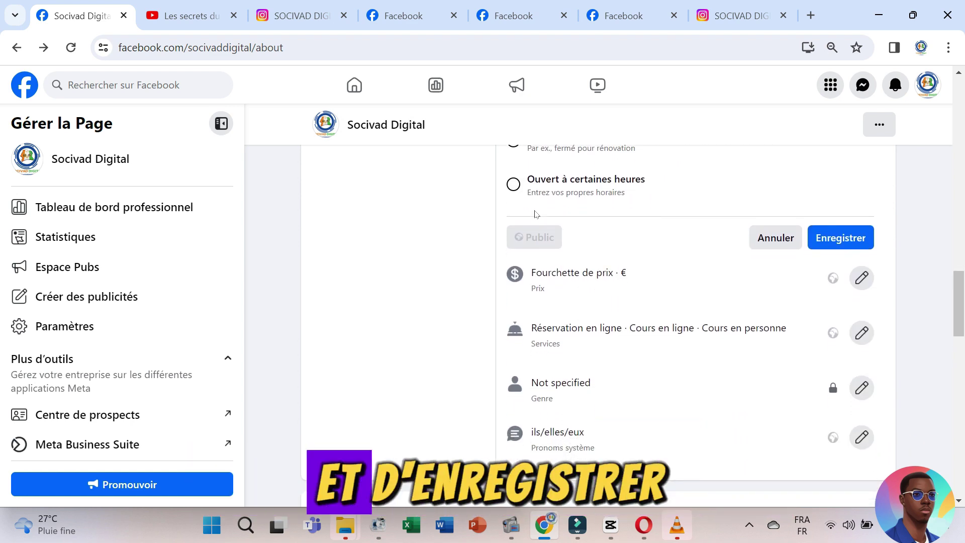
click(840, 238)
scroll(688, 194, up, 3)
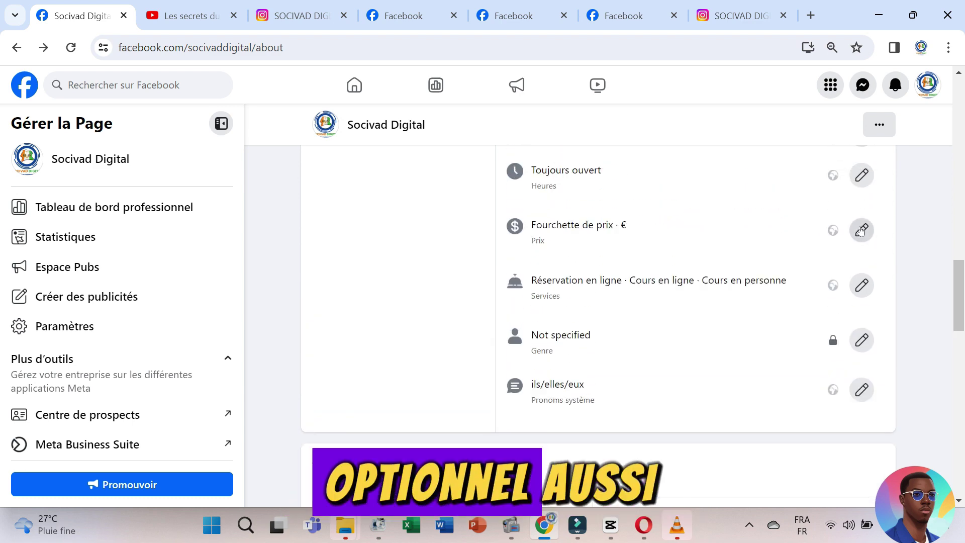
Set the Page's price range to Non précisé and save the change
click(861, 230)
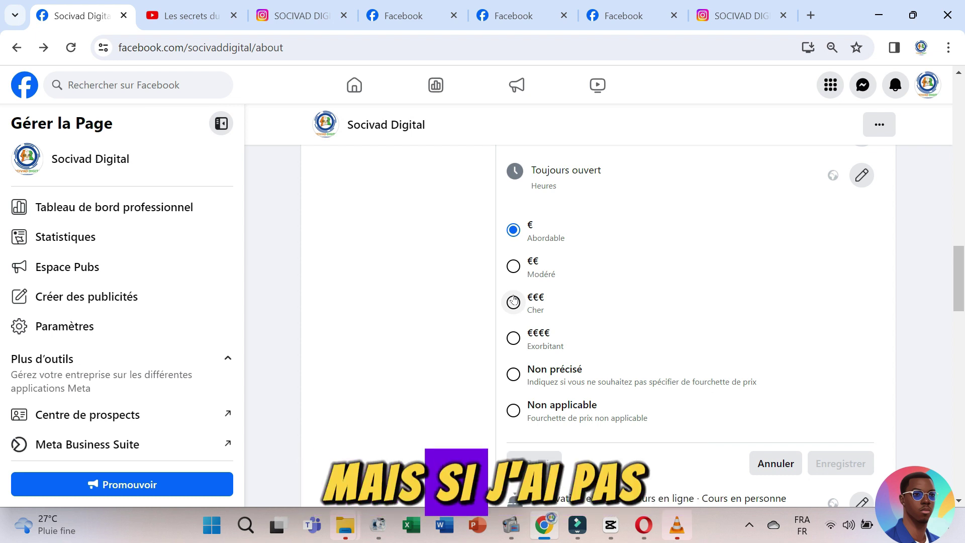
scroll(522, 326, up, 2)
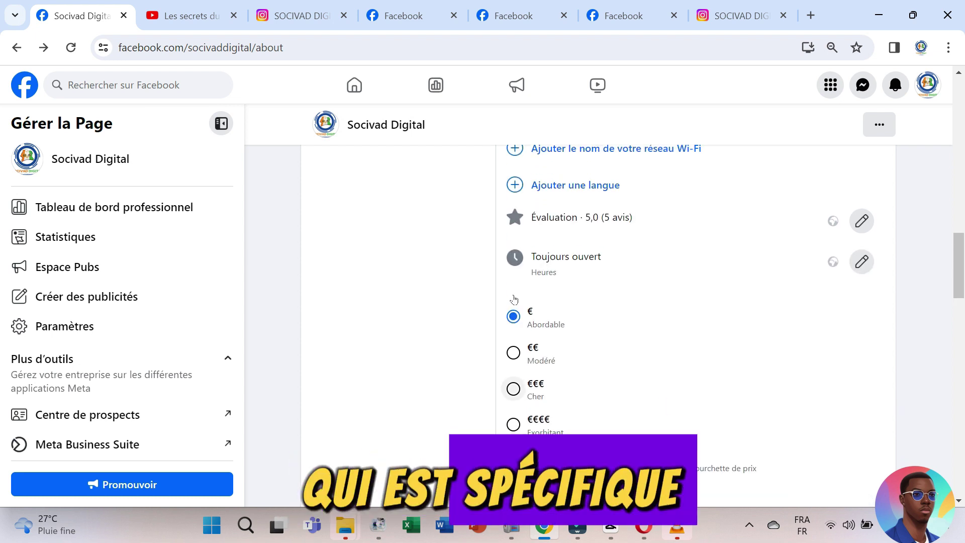
scroll(587, 372, down, 1)
click(555, 397)
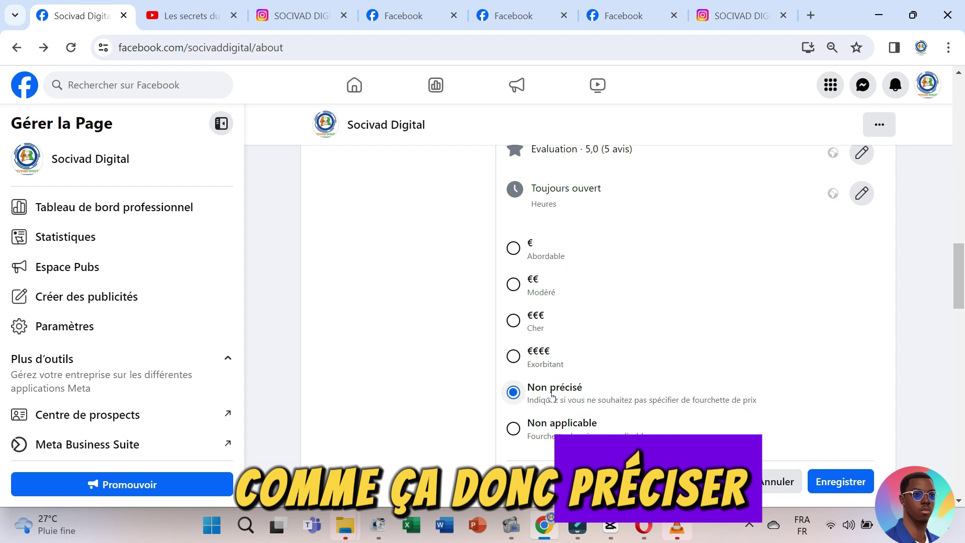
click(835, 483)
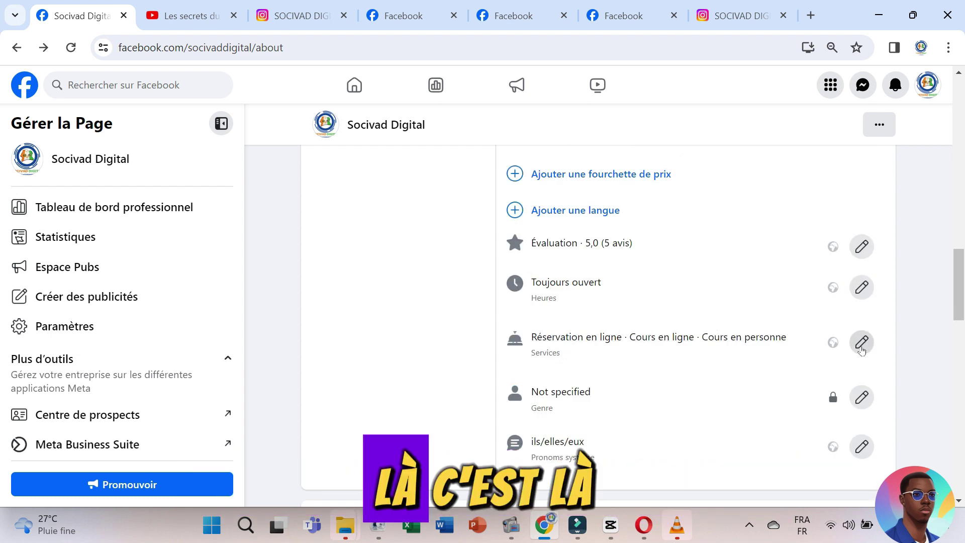
Add Réservations to the Page's services, leave Sièges en terrasse off, and save the services
click(860, 341)
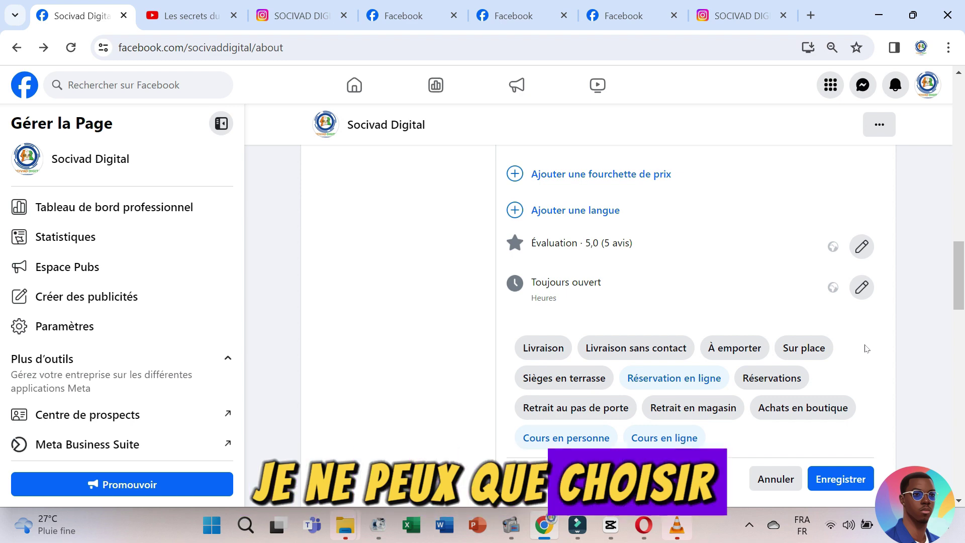
click(772, 377)
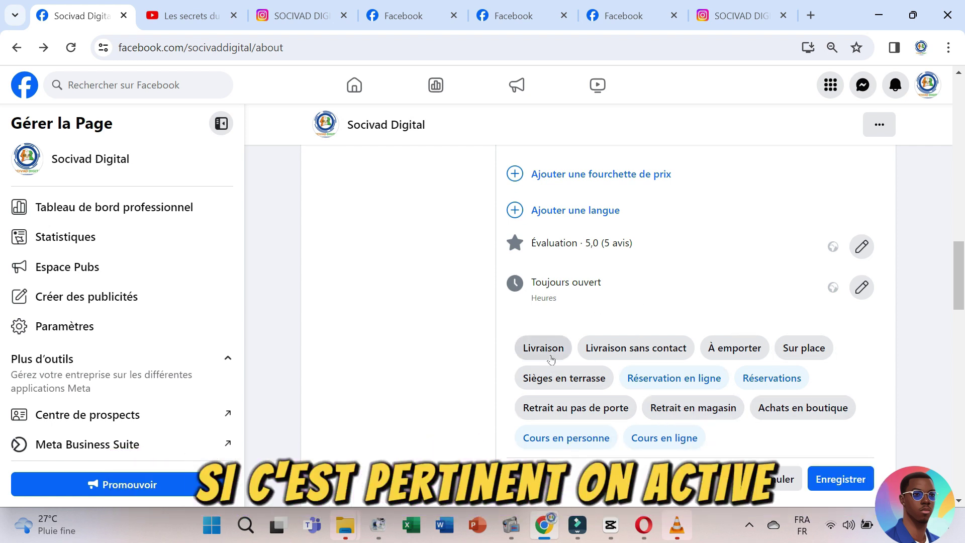
click(557, 377)
click(556, 376)
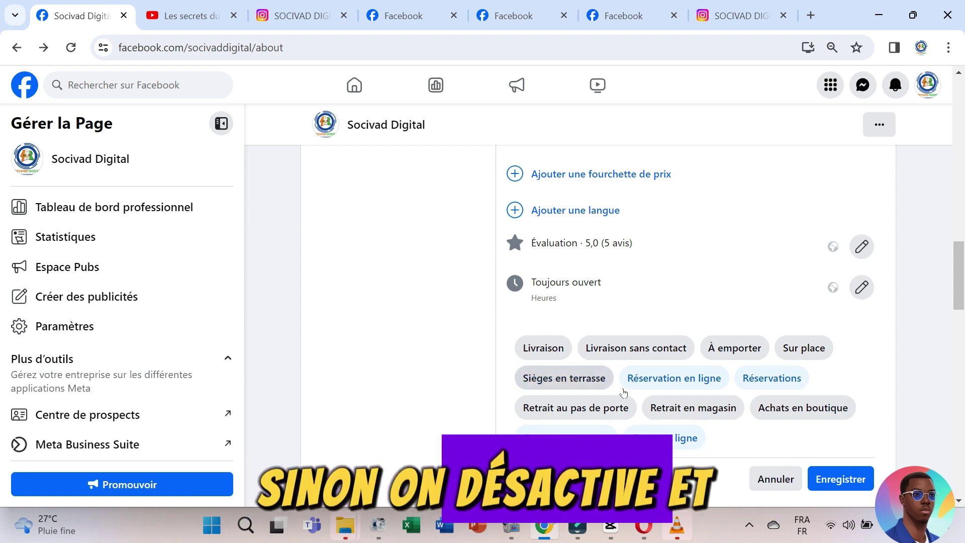
click(840, 478)
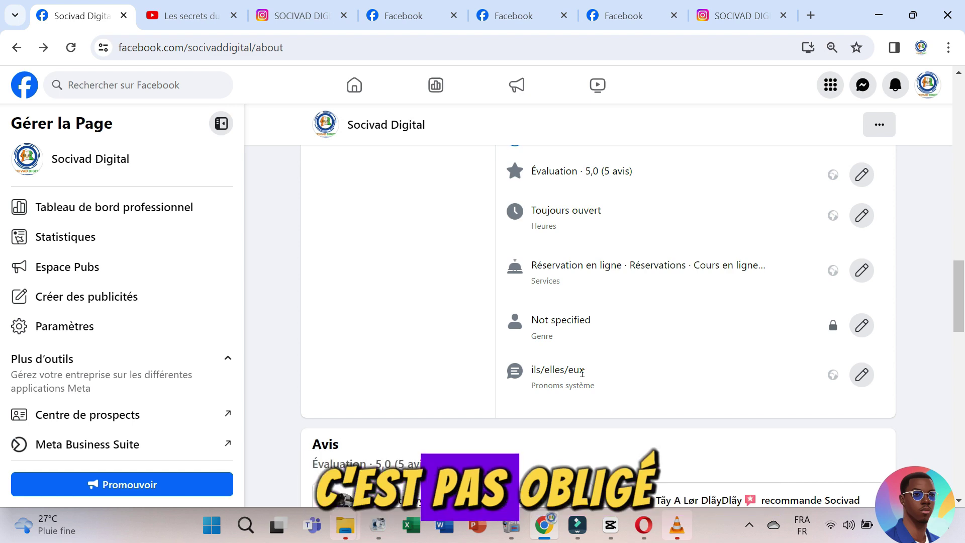
scroll(581, 372, up, 15)
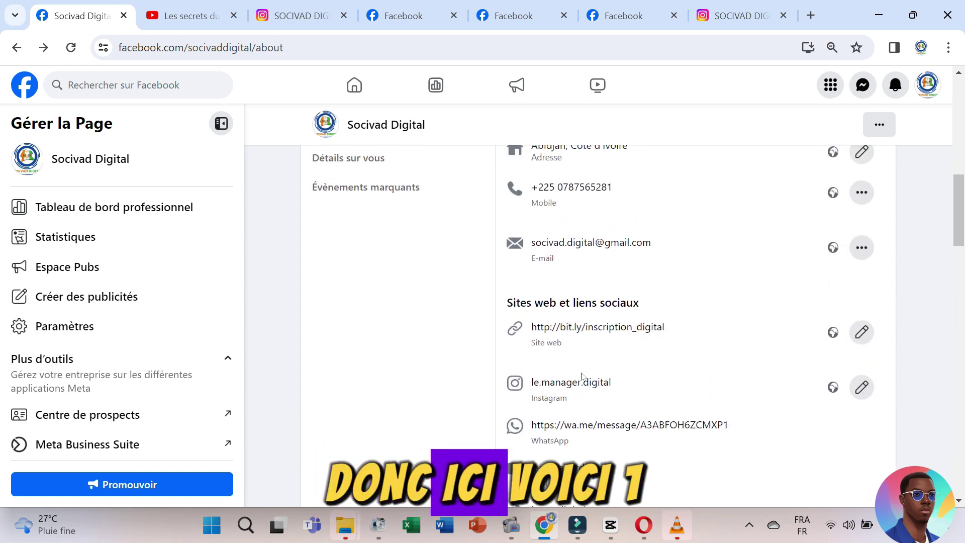
scroll(582, 376, up, 3)
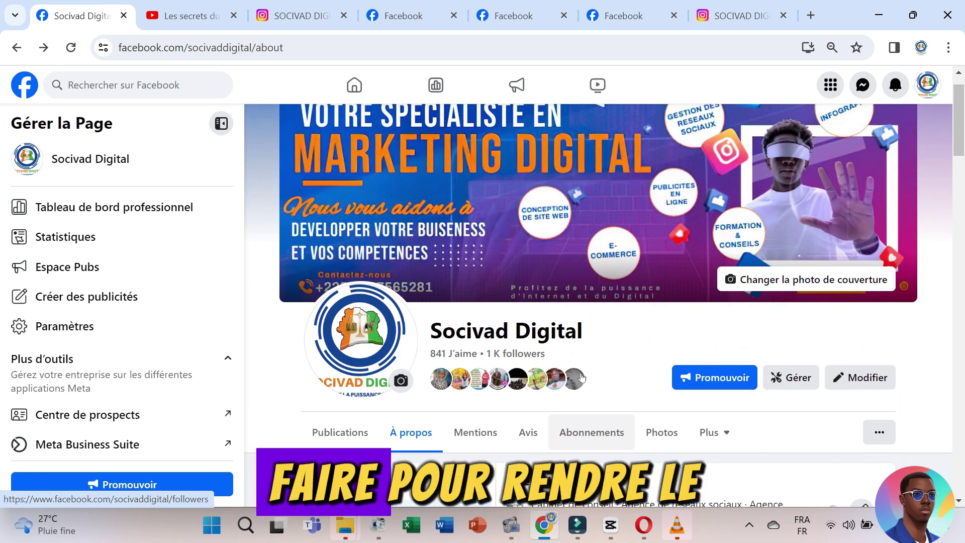